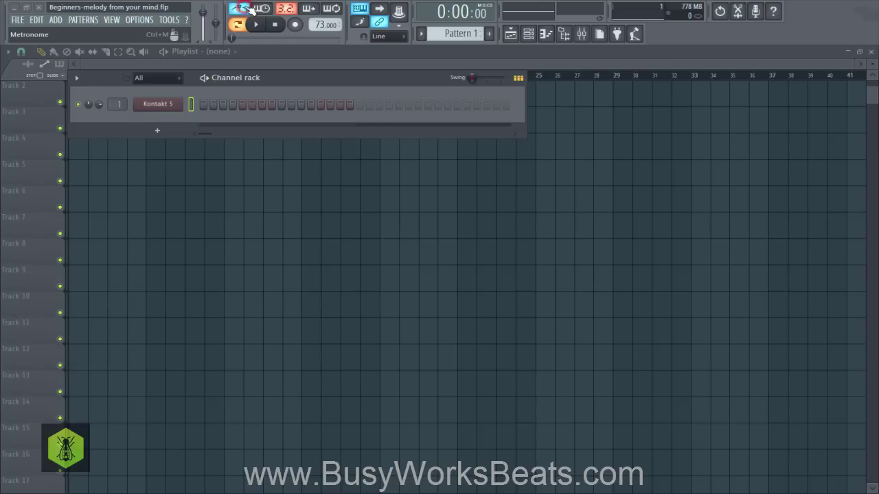
- Toggle the metronome and leave it switched off
left_click(250, 10)
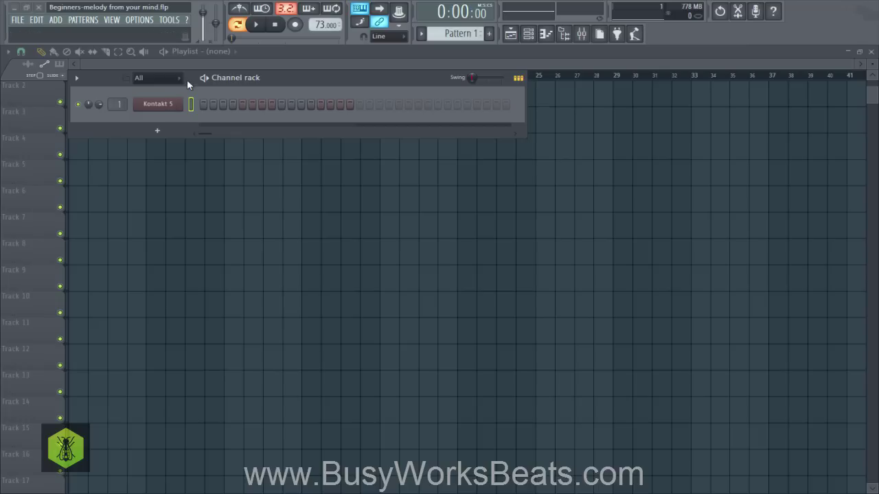
left_click(242, 8)
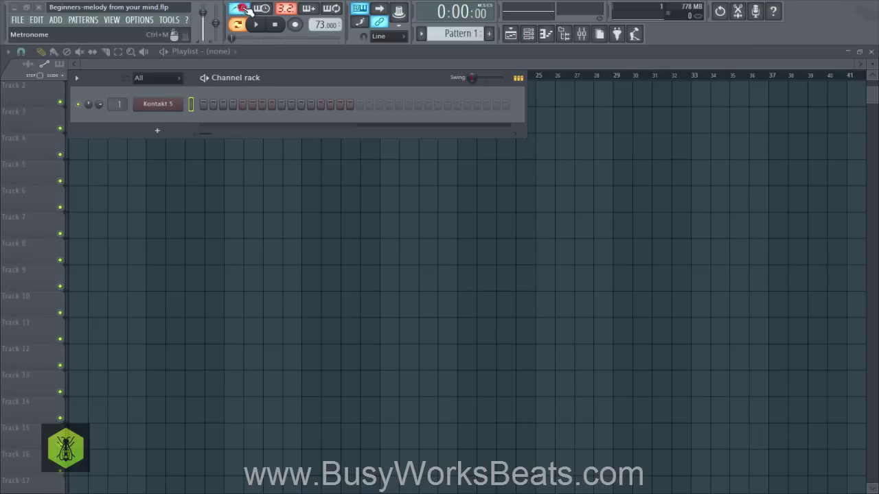
left_click(247, 9)
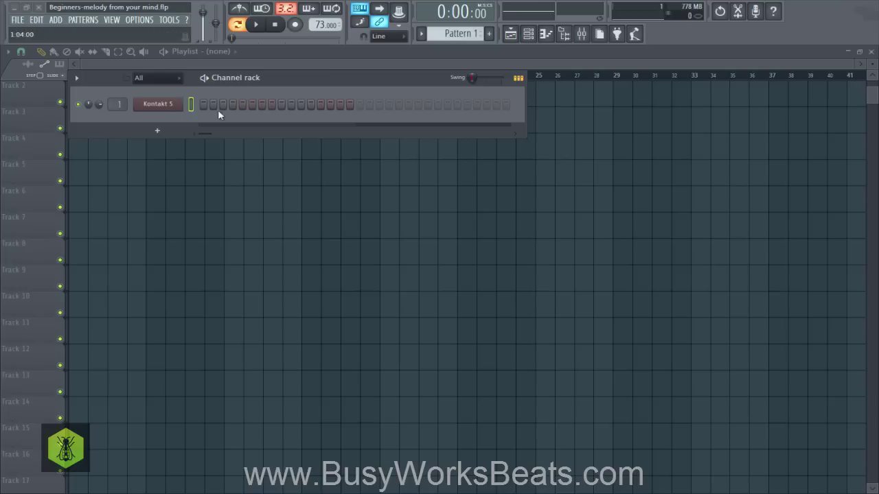
- Open the piano roll of the Kontakt 5 channel and audition the A5, D5 and A4 keys
right_click(176, 108)
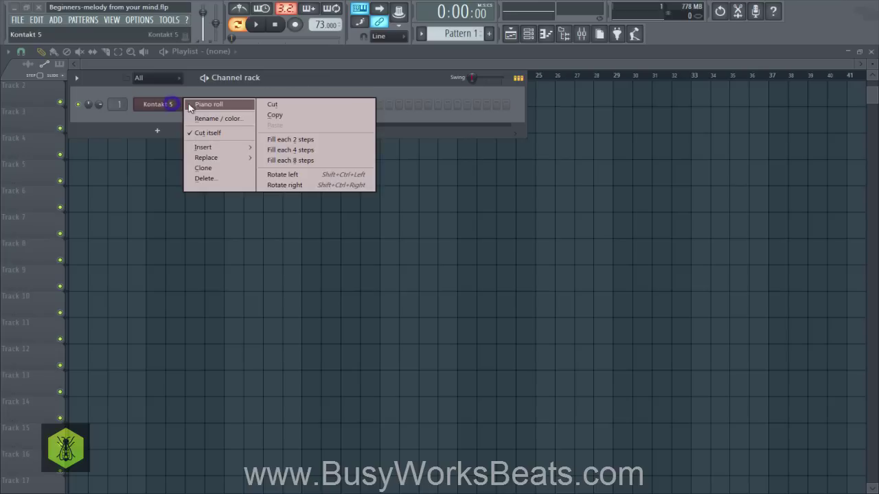
left_click(184, 104)
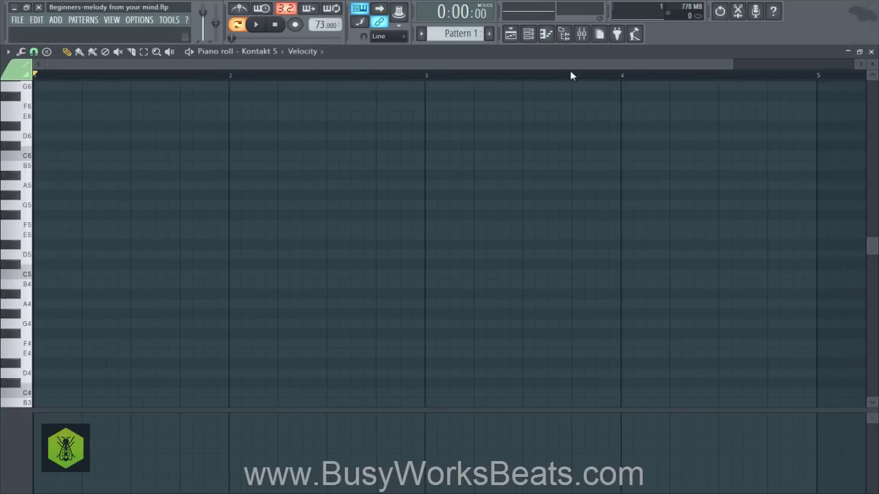
left_click(19, 187)
left_click(21, 254)
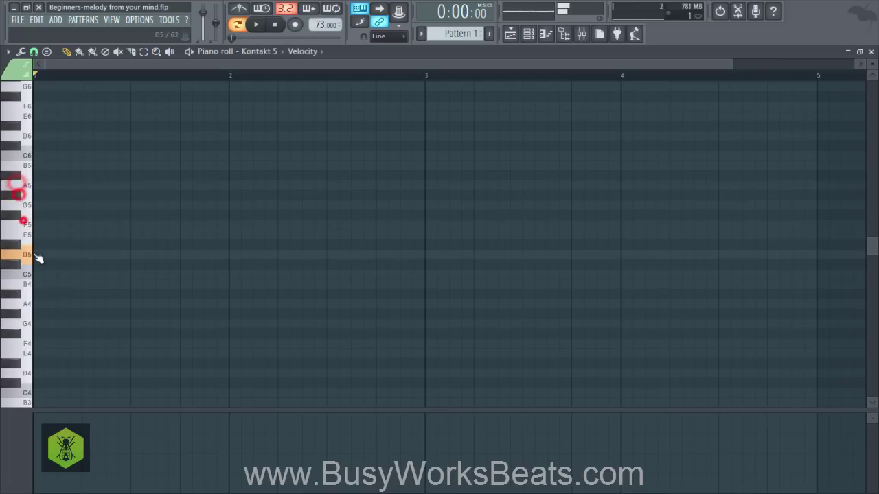
left_click(20, 305)
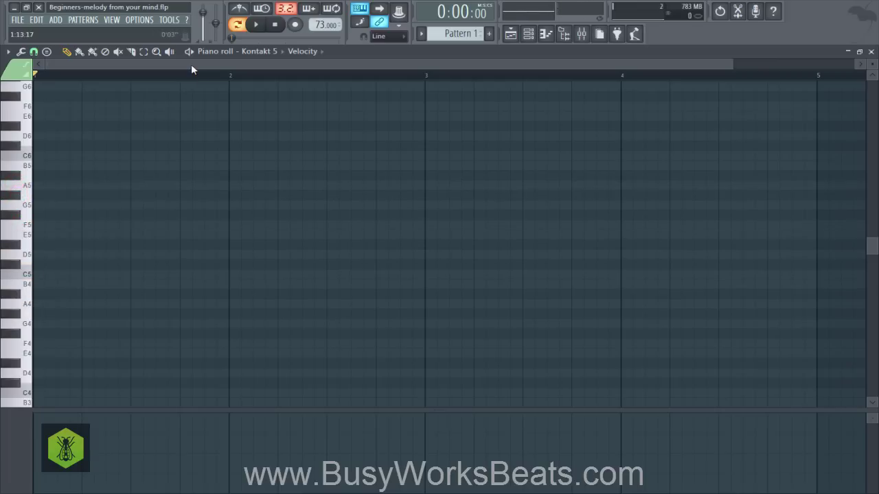
- Audition the C4 key and draw a one-beat C4 note at the start of bar 1
left_click_drag(191, 64, 200, 85)
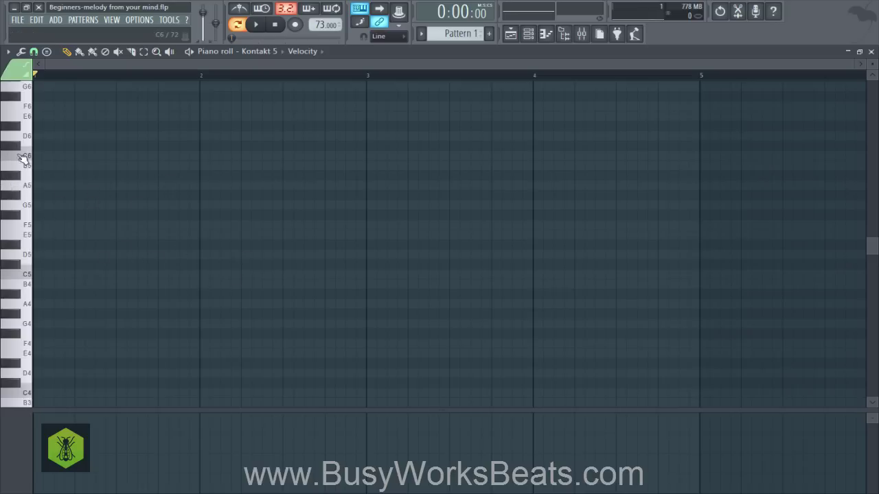
left_click(18, 394)
left_click(23, 393)
left_click_drag(46, 393, 74, 393)
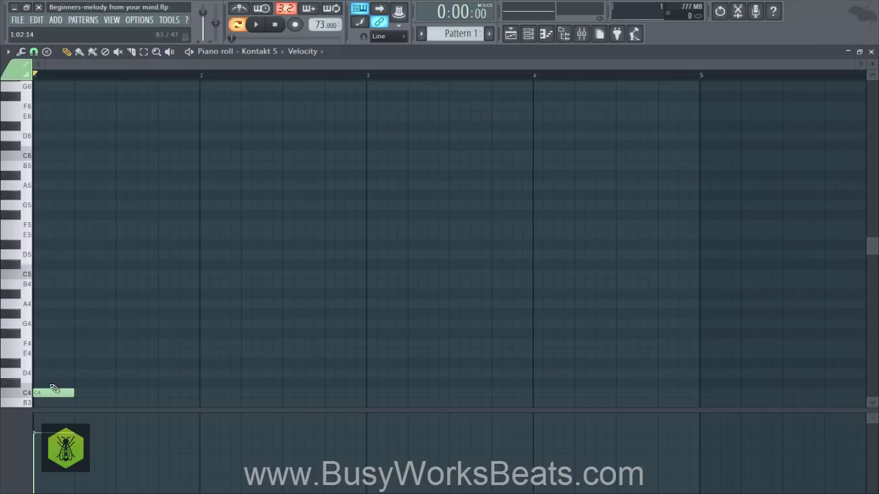
- Audition the C4, D4 and E4 keys on the piano keyboard to work out the opening of the melody
scroll(63, 367, "down", 1)
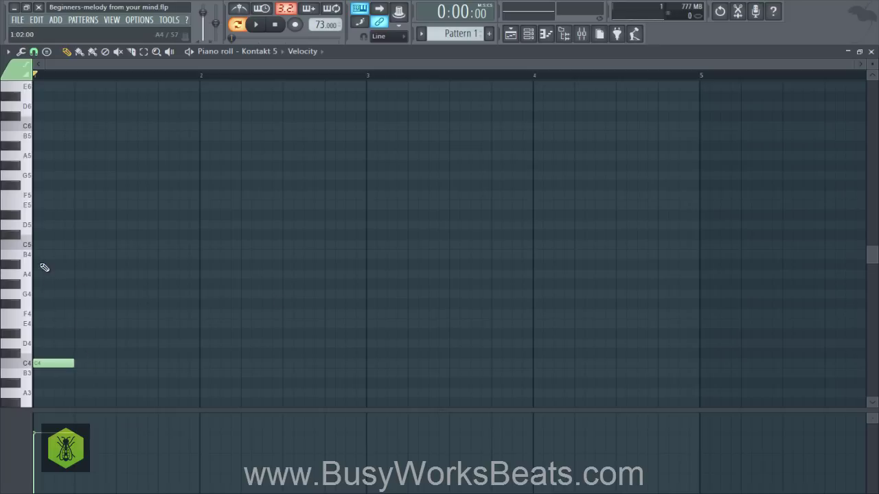
left_click(39, 362)
left_click(30, 249)
left_click(29, 363)
left_click(27, 340)
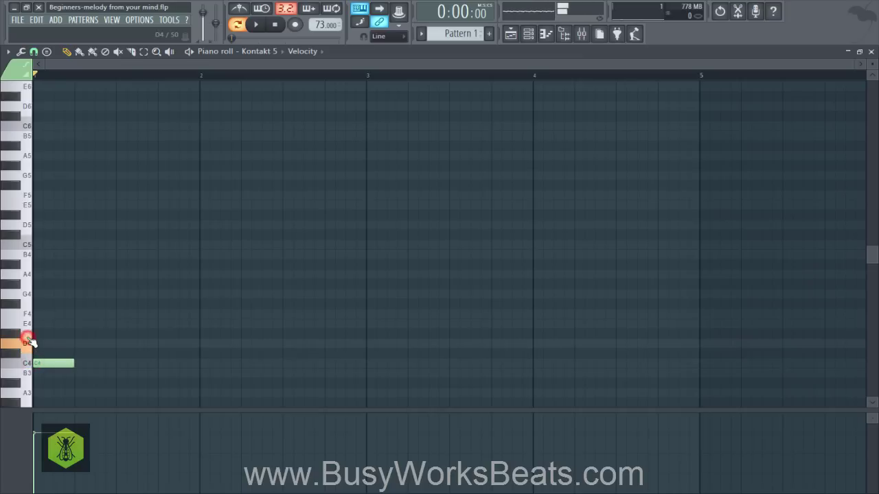
left_click(27, 327)
- Shorten the C4 note to half a beat, follow it with a half-beat D4 and a one-beat E4, and play the phrase
left_click_drag(74, 355, 116, 323)
left_click(76, 324)
key("space")
key("space")
key("space")
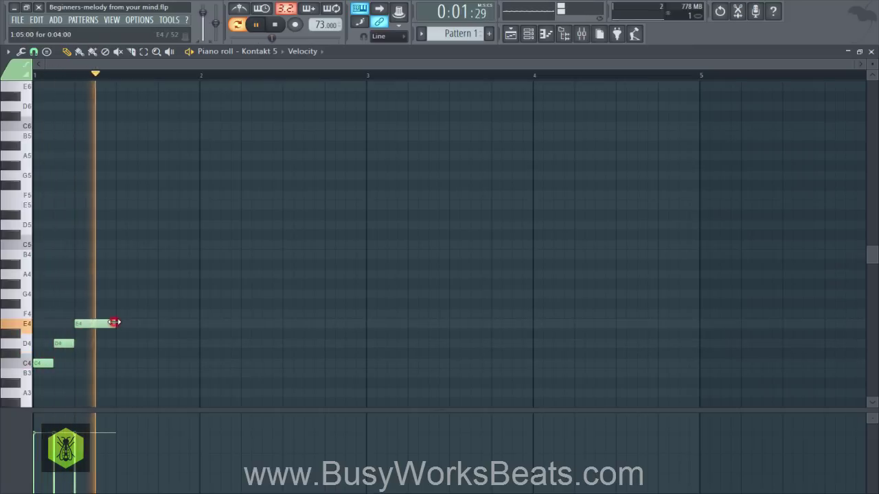
key("space")
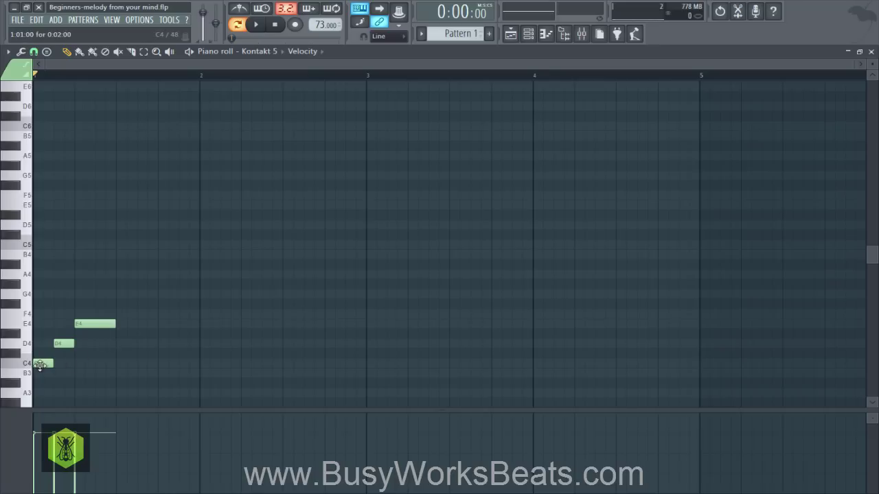
- Add half-beat C4, D4 and E4 notes in sequence from the third beat of bar 1 and play the melody
left_click(119, 364)
key("space")
left_click(139, 344)
left_click(161, 323)
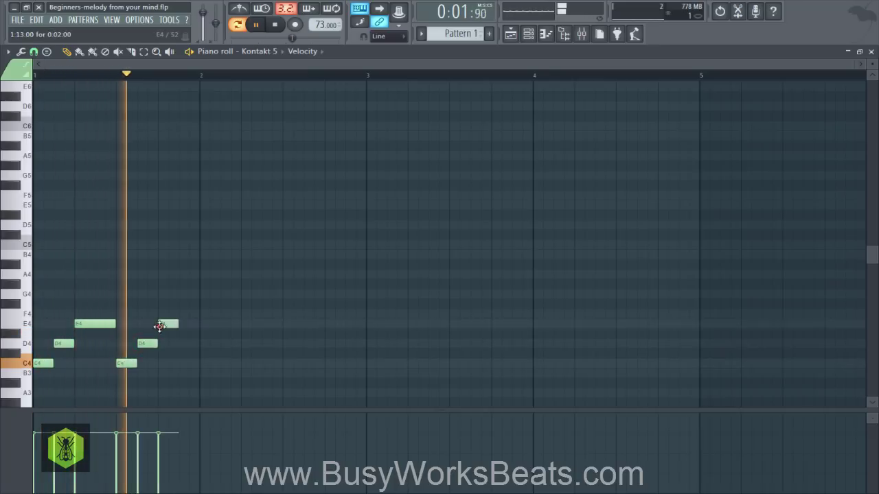
key("space")
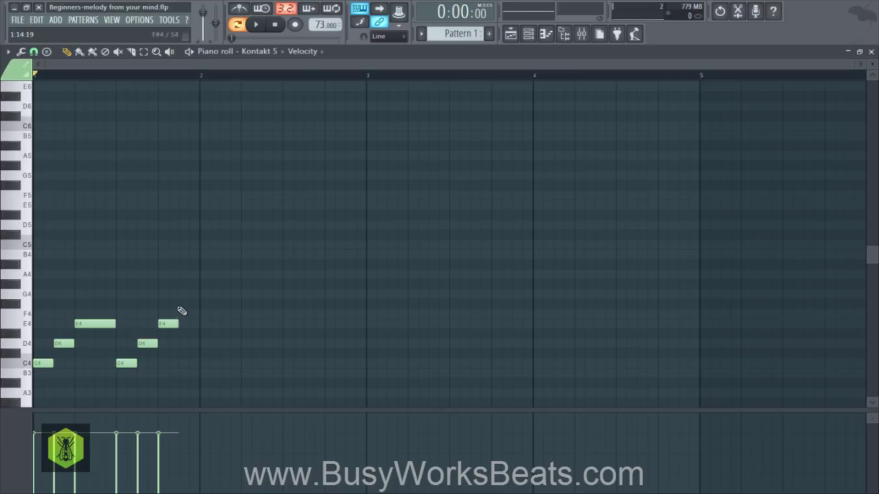
- Finish bar 1 with a half-beat F4, then start bar 2 with half-beat G4 and F4 notes and a one-beat E4
left_click(182, 314)
left_click(202, 295)
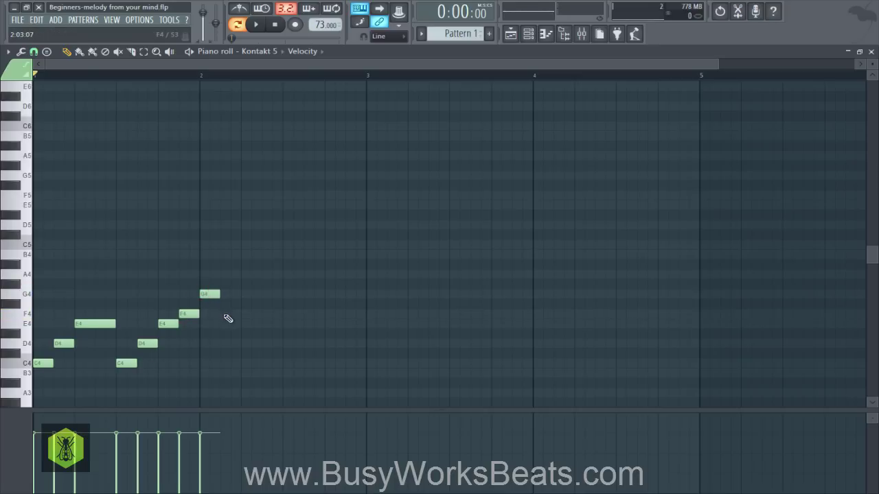
left_click(224, 314)
left_click(244, 323)
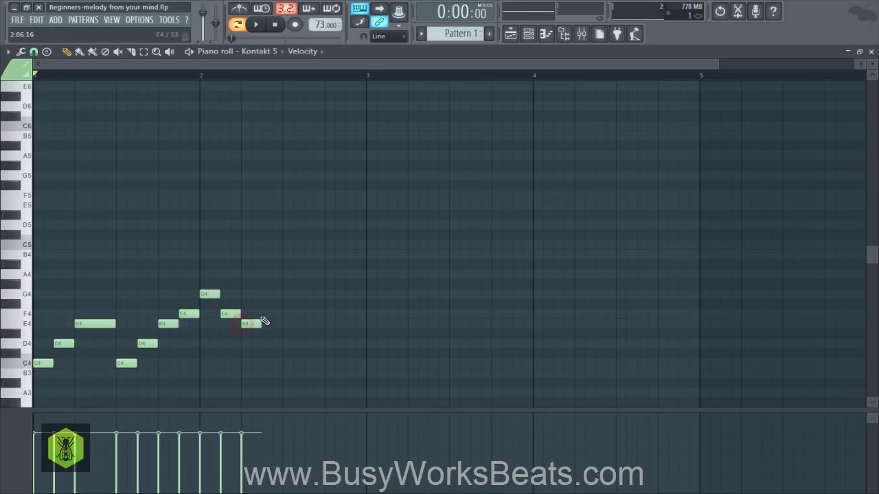
left_click_drag(261, 323, 282, 325)
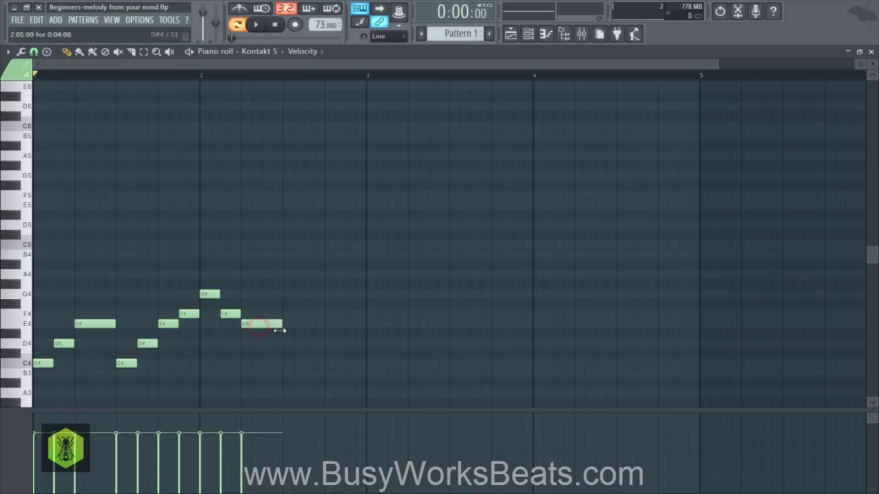
left_click(226, 315)
- Add half-beat G4, F4, E4 and D4 notes descending from the third beat to the end of bar 2
left_click(285, 294)
left_click(306, 315)
left_click(328, 324)
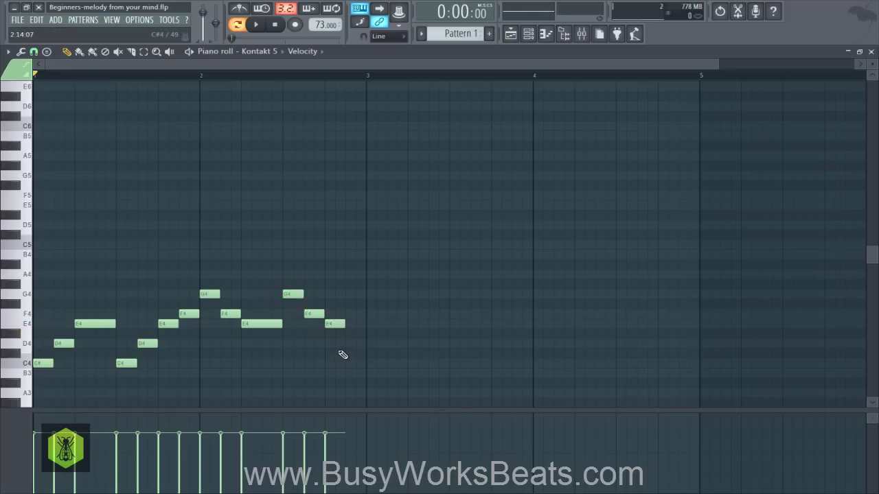
left_click(348, 343)
left_click(369, 136)
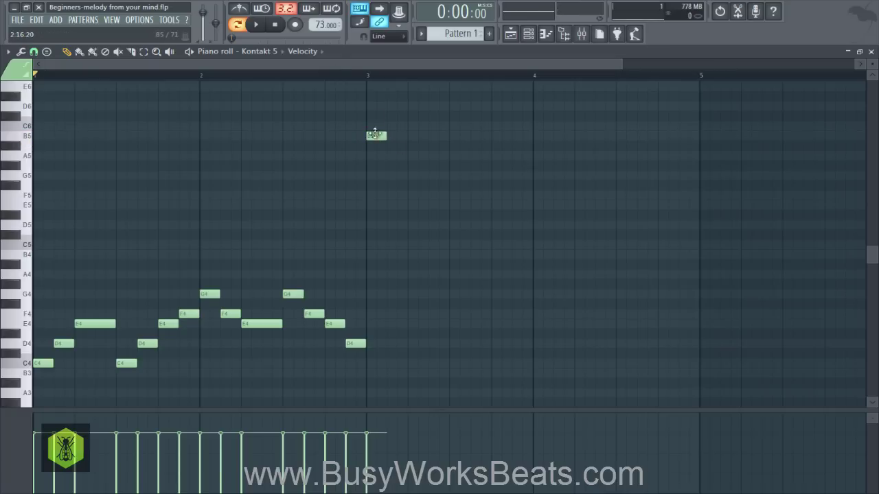
left_click_drag(375, 134, 378, 188)
right_click(377, 187)
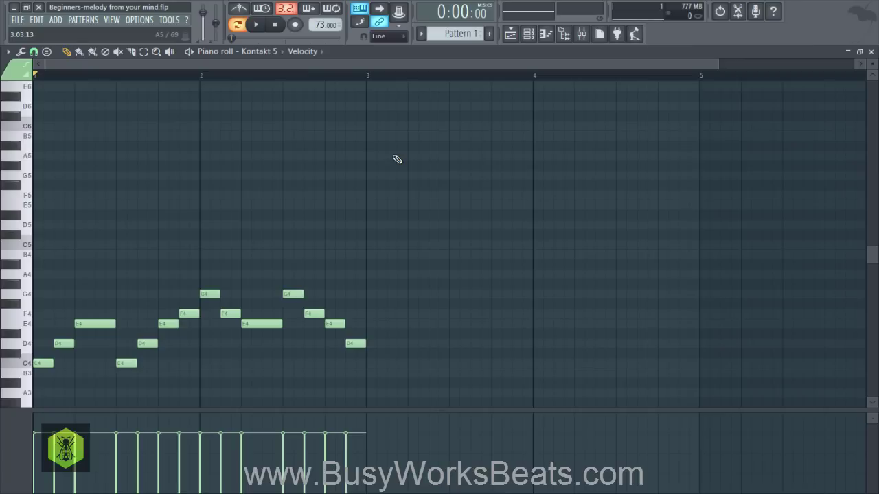
- Play the melody, raise the last note of bar 2 to G4, and add a half-beat A4 at the start of bar 3
key("space")
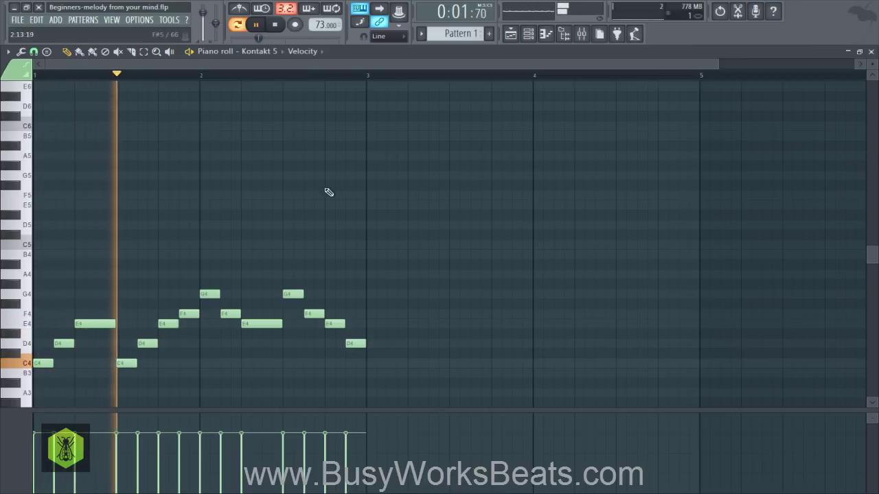
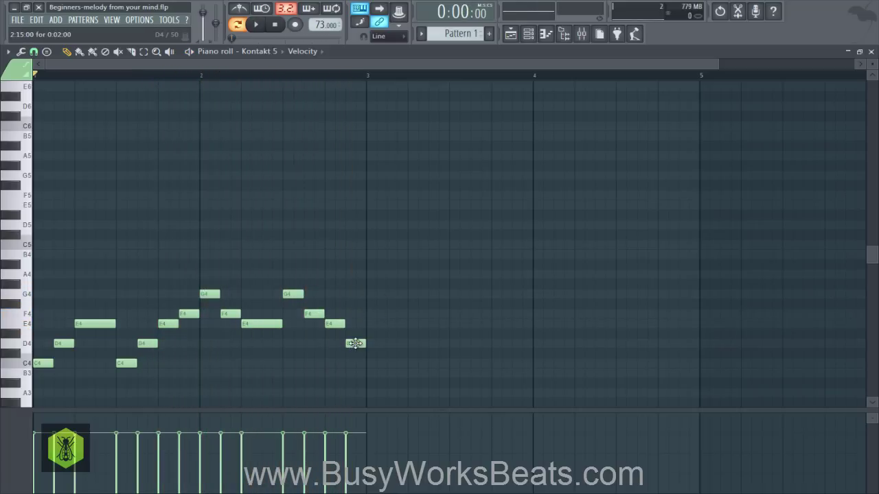
left_click_drag(355, 346, 366, 290)
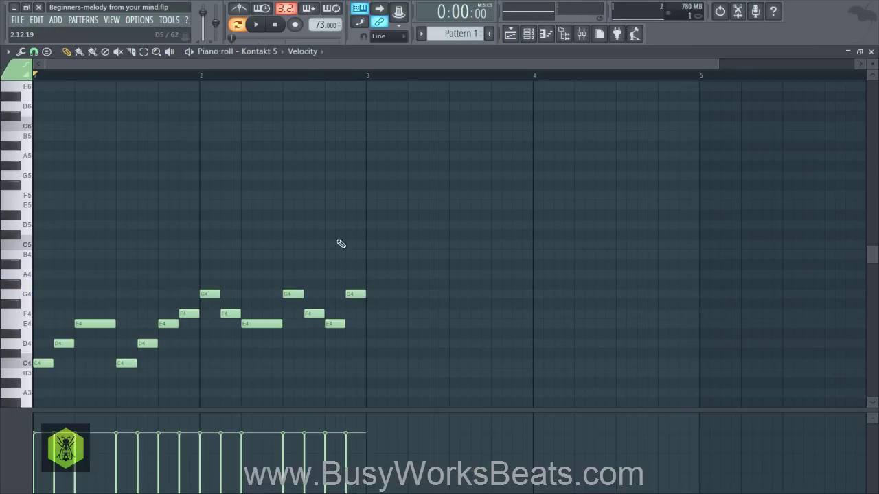
left_click(370, 275)
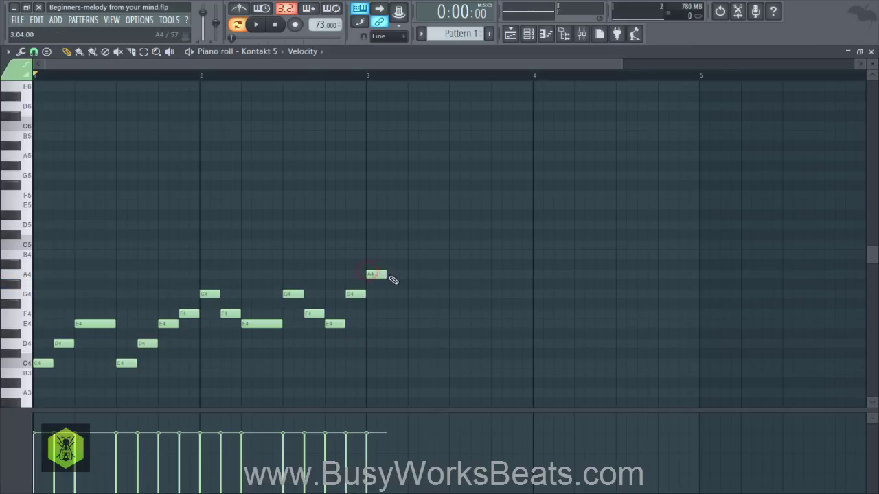
mouse_move(386, 275)
left_mouse_down()
mouse_move(404, 275)
mouse_move(387, 275)
left_mouse_up()
- Play back the melody from the start and repeatedly from bar 2 to hear how it leads into the A4 in bar 3
key("space")
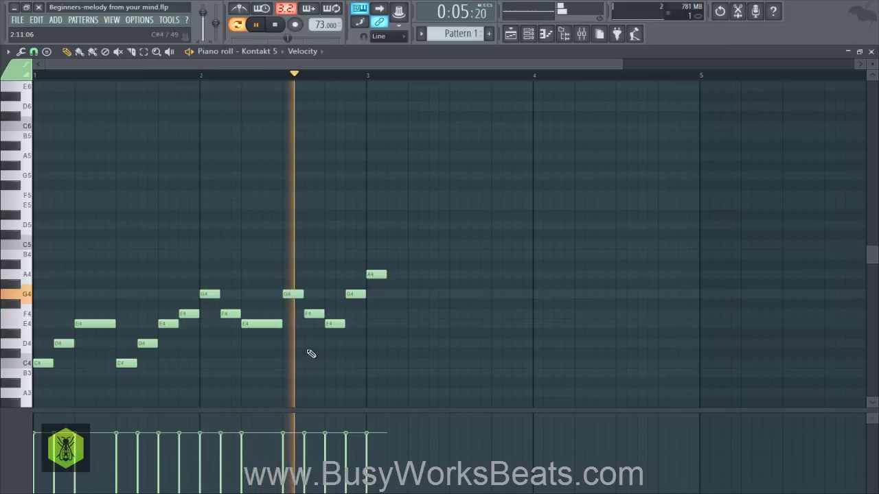
key("space")
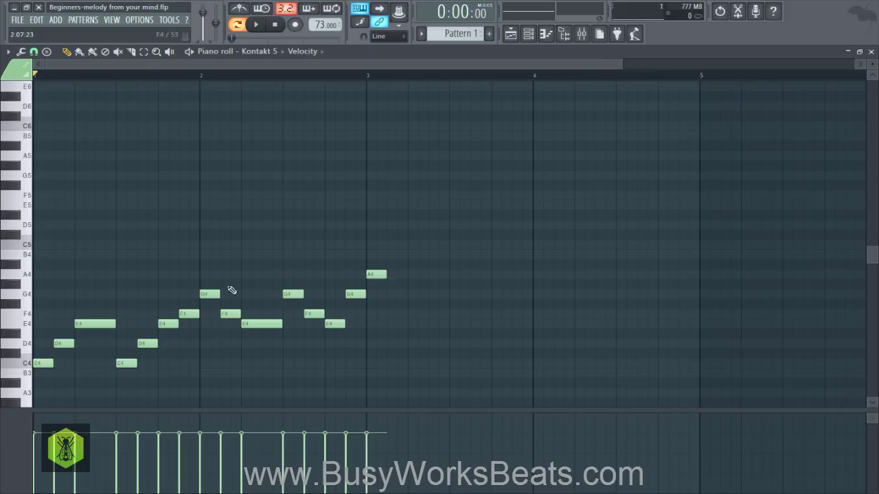
key("space")
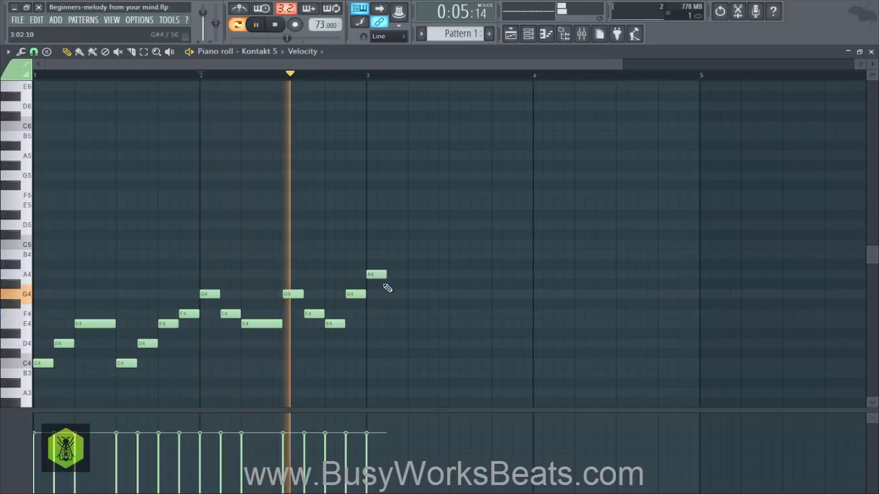
key("space")
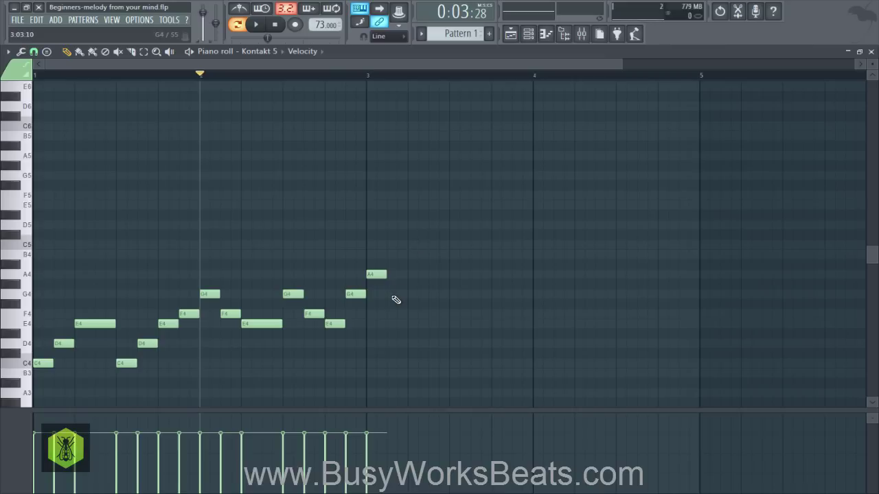
key("space")
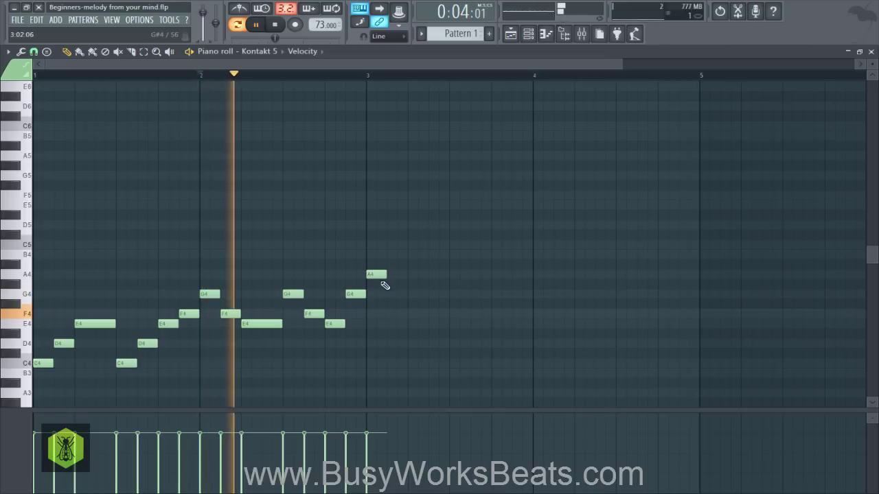
key("space")
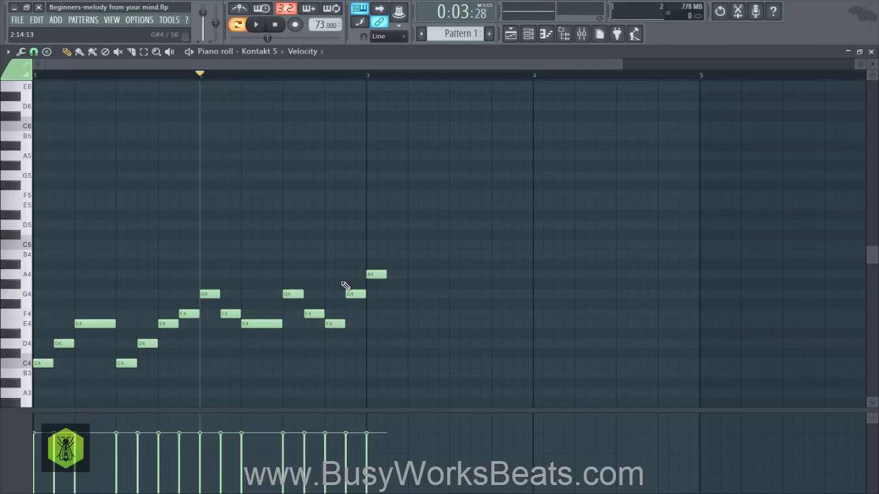
key("space")
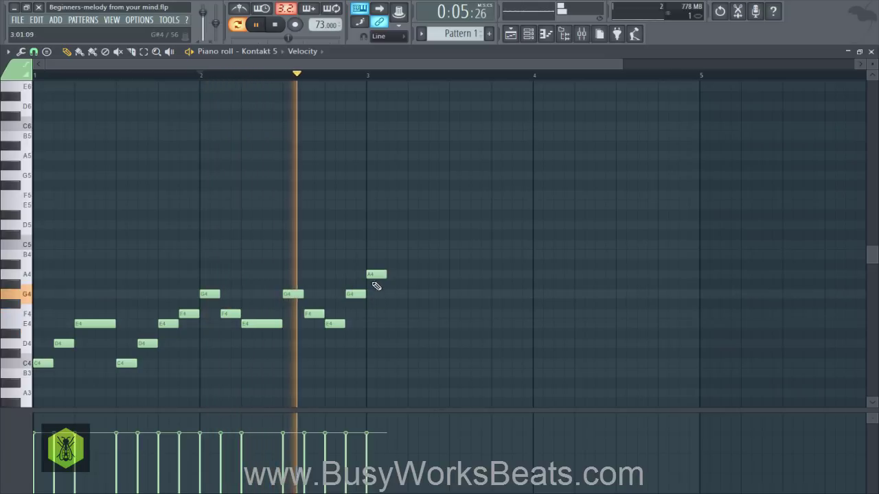
key("space")
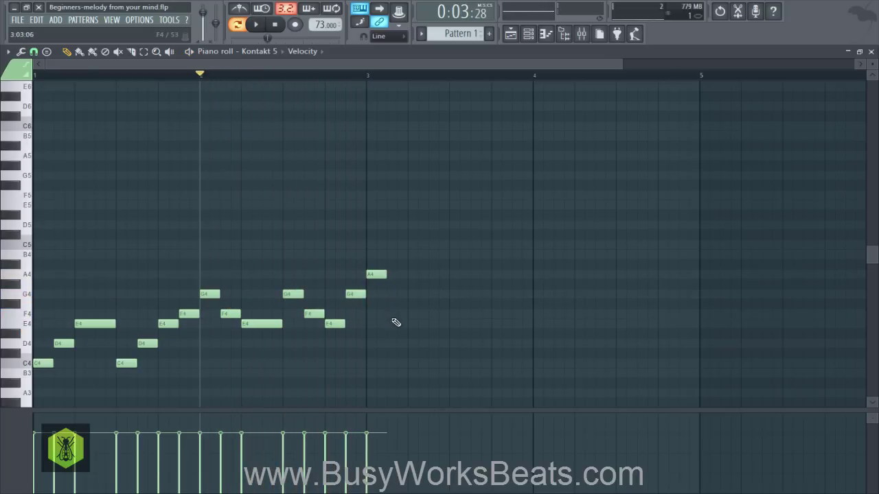
- Continue bar 3 after its opening A4 with half-beat F4, E4 and A4 notes in sequence
left_click(388, 325)
left_click_drag(387, 322, 388, 314)
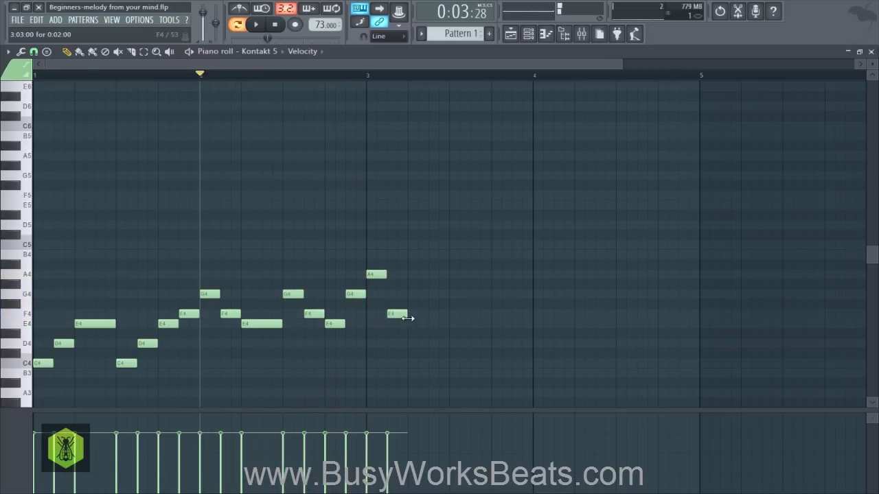
left_click(410, 322)
left_click(430, 274)
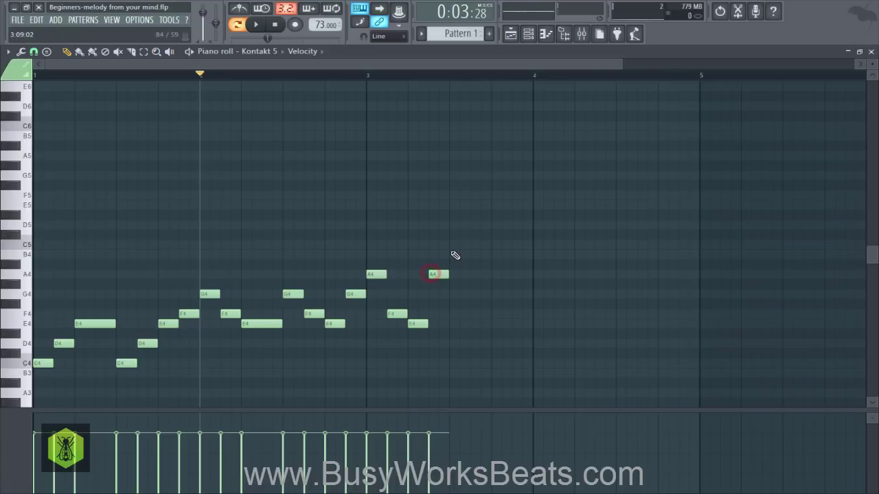
- Add half-beat B4, C5, D5 and E5 notes ascending to the end of bar 3 and play back the melody
left_click(452, 254)
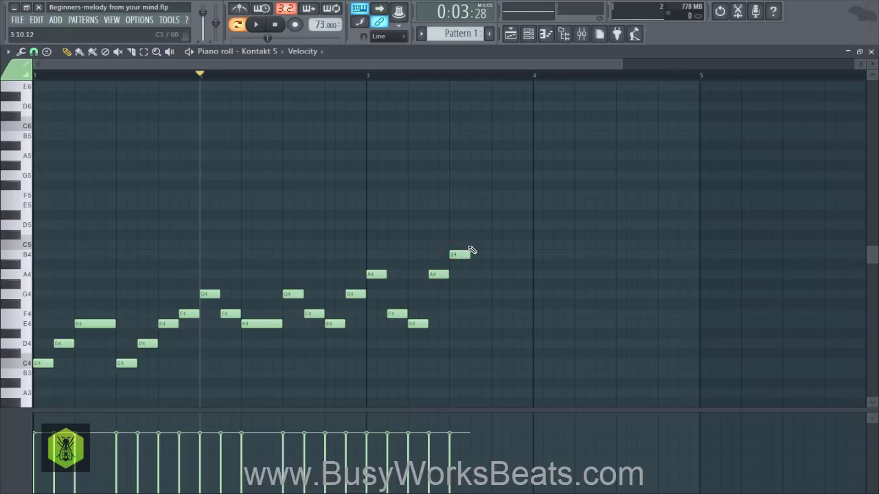
left_click(473, 246)
left_click(494, 225)
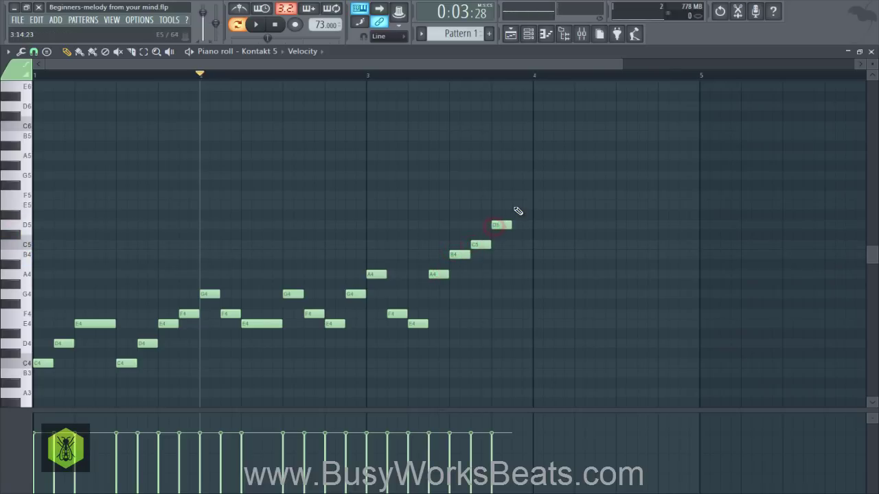
left_click_drag(518, 202, 515, 205)
key("space")
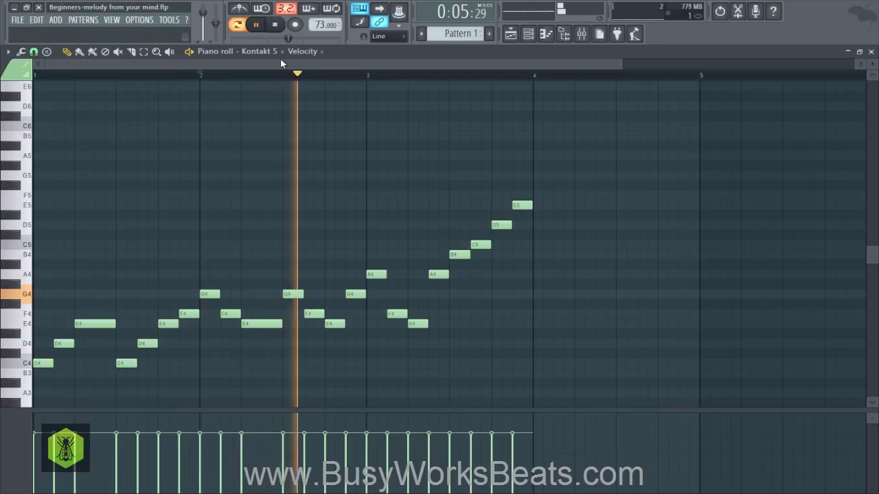
left_click_drag(285, 63, 364, 84)
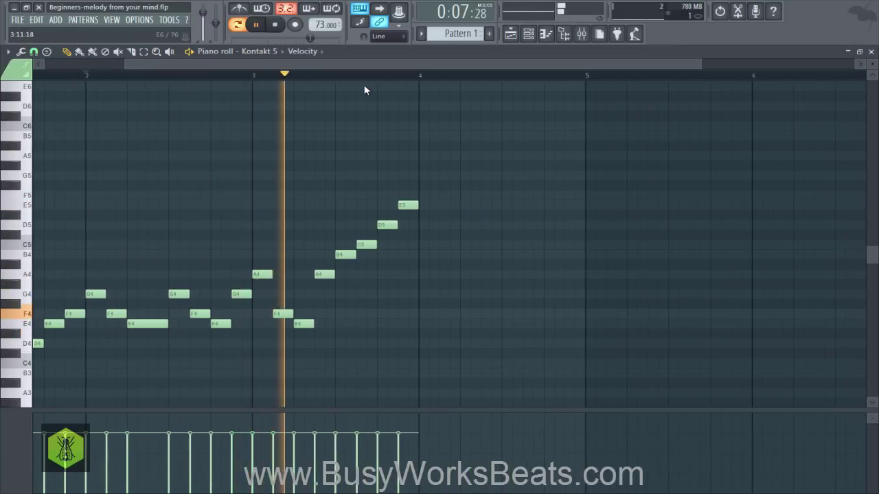
key("space")
- Shift the rising A4 to E5 run half a beat later, lengthen the E4 before it to one beat, and play from the end of bar 2
left_click_drag(324, 302, 461, 201)
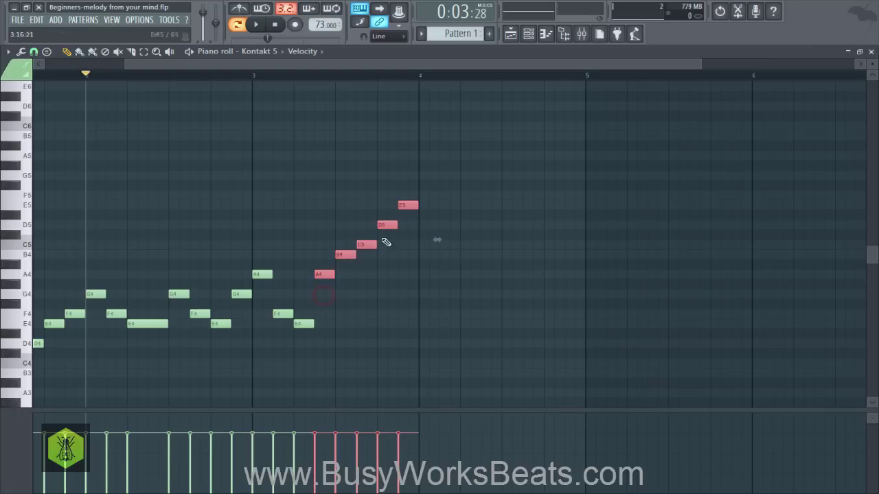
left_click_drag(316, 276, 335, 278)
left_click(339, 300)
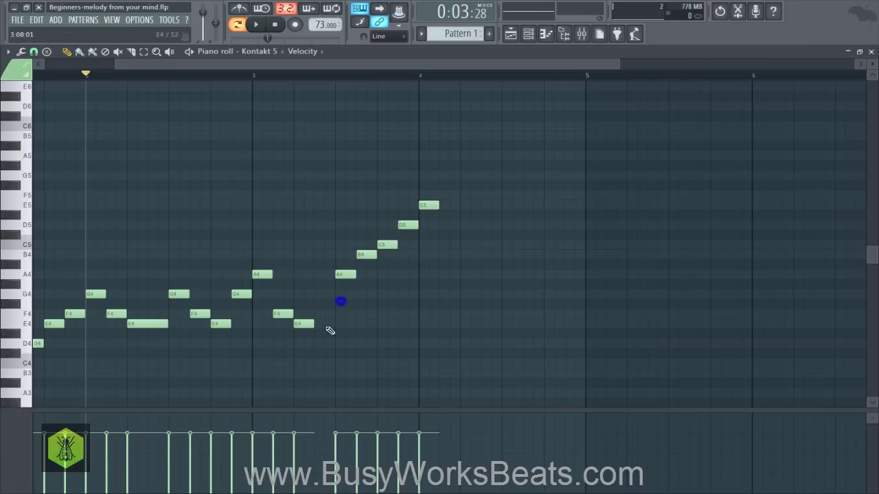
left_click_drag(311, 325, 334, 324)
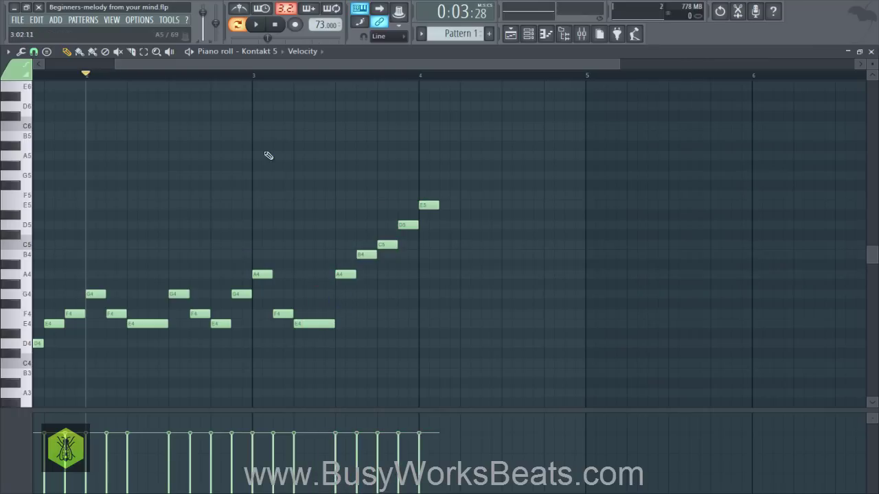
left_click(242, 74)
key("space")
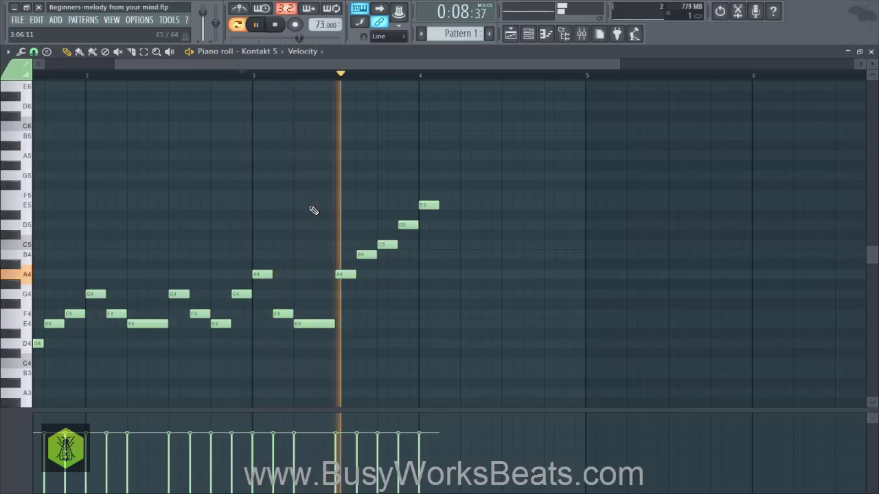
key("space")
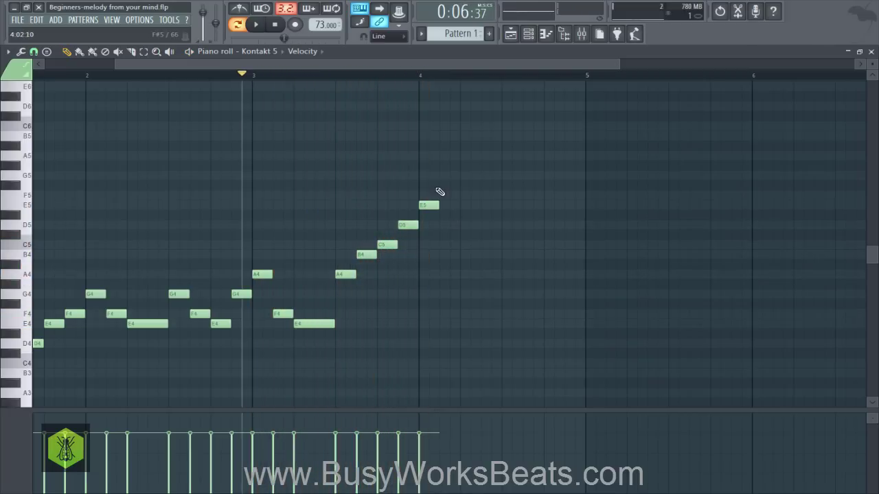
- Continue after the E5 opening bar 4 with half-beat F5, E5, F5, E5, D5, C5 and B4, plus F5 and E5 opening bar 5
mouse_move(440, 189)
left_mouse_down()
mouse_move(444, 198)
mouse_move(454, 190)
left_mouse_up()
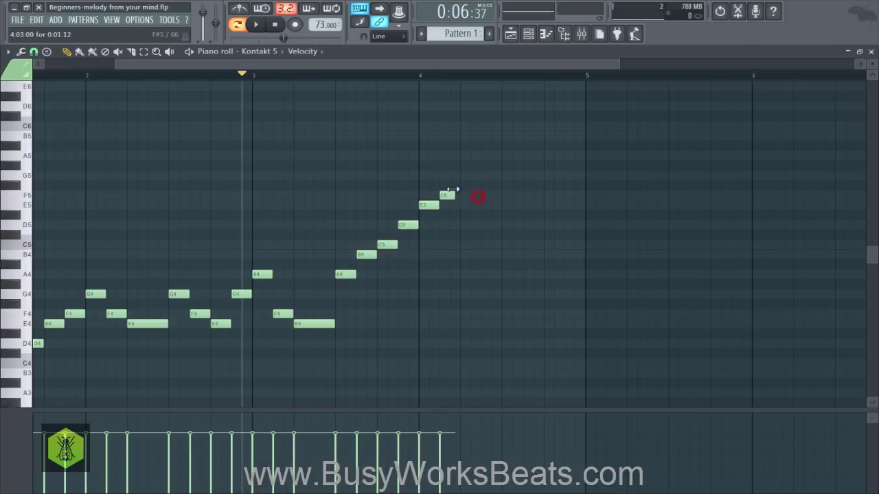
left_click(469, 206)
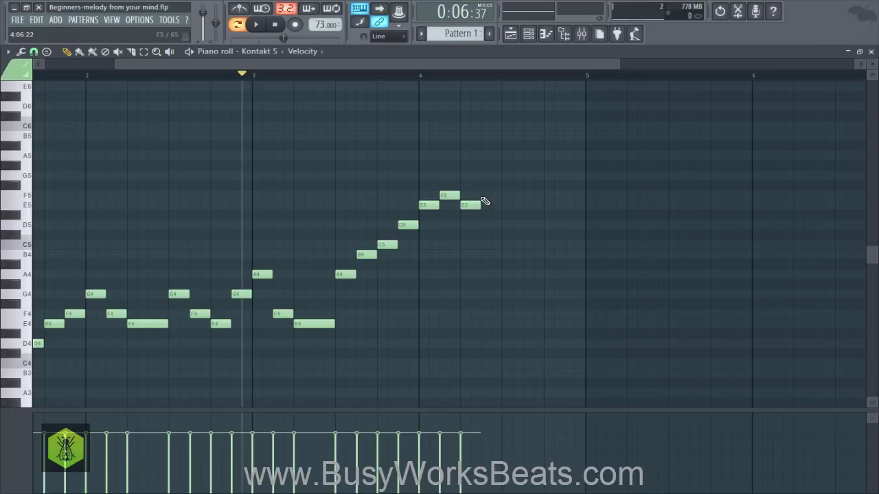
left_click(484, 196)
left_click(505, 205)
left_click(522, 225)
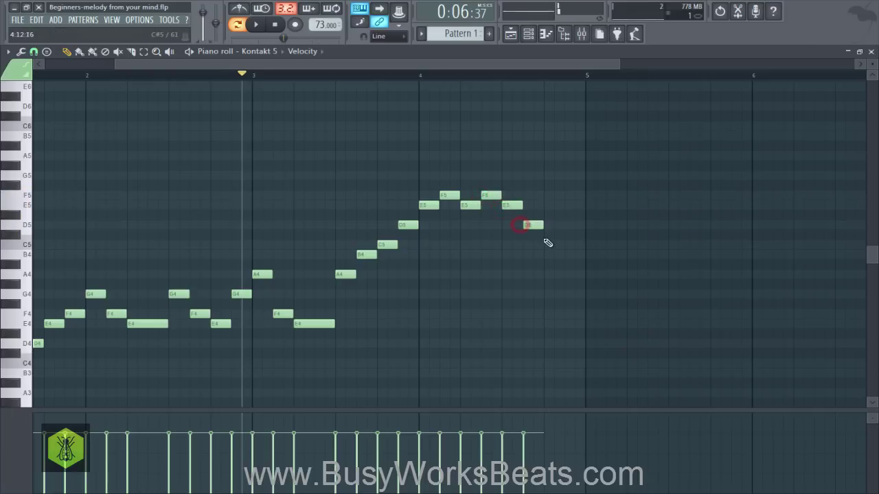
left_click(550, 244)
left_click(569, 255)
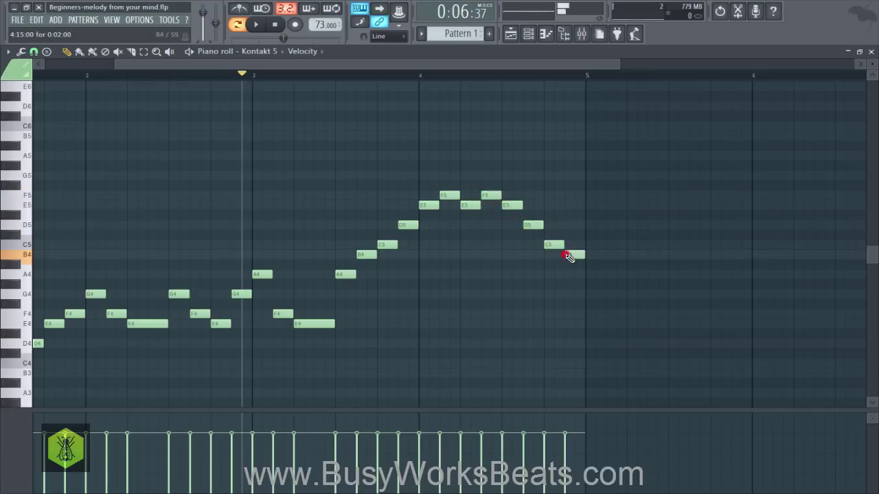
left_click(595, 196)
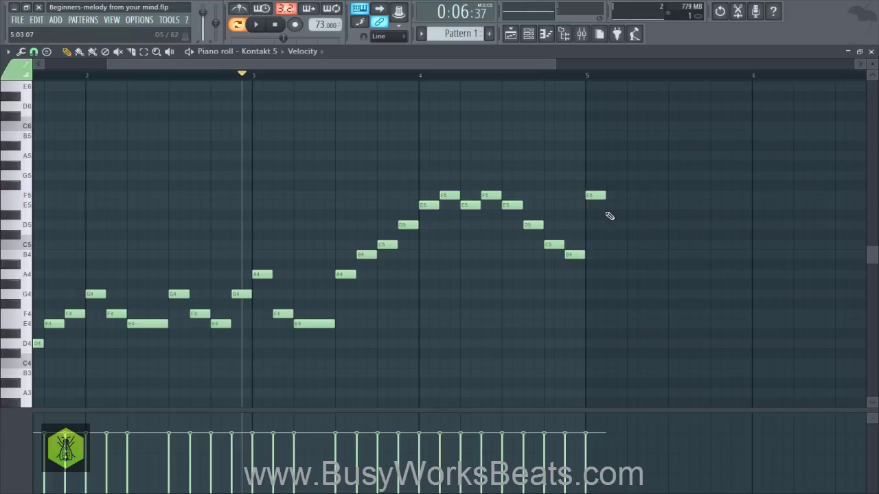
left_click(611, 205)
- Shift the notes from bar 4's second F5 onward half a beat later, extend the E5 before it to one beat, and replay the passage
key("space")
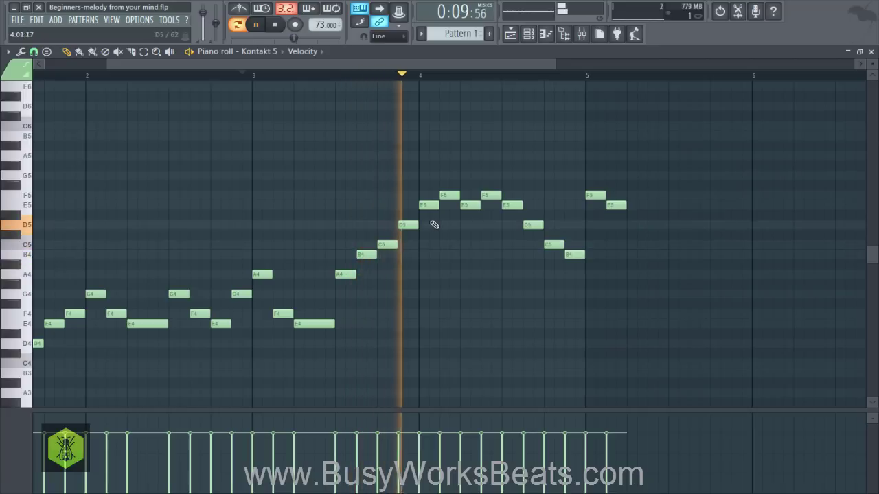
key("space")
left_click_drag(490, 182, 632, 264)
mouse_move(489, 196)
left_mouse_down()
mouse_move(509, 199)
mouse_move(481, 206)
mouse_move(501, 206)
left_mouse_up()
key("space")
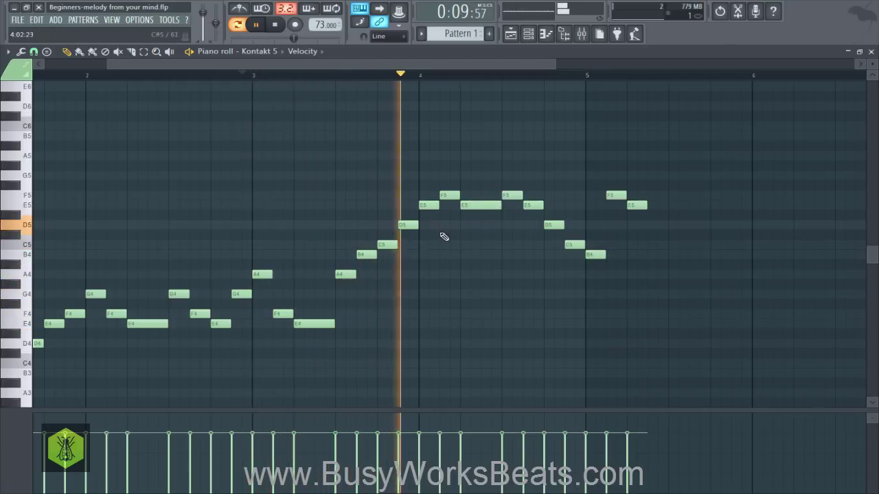
scroll(474, 74, "right", 4)
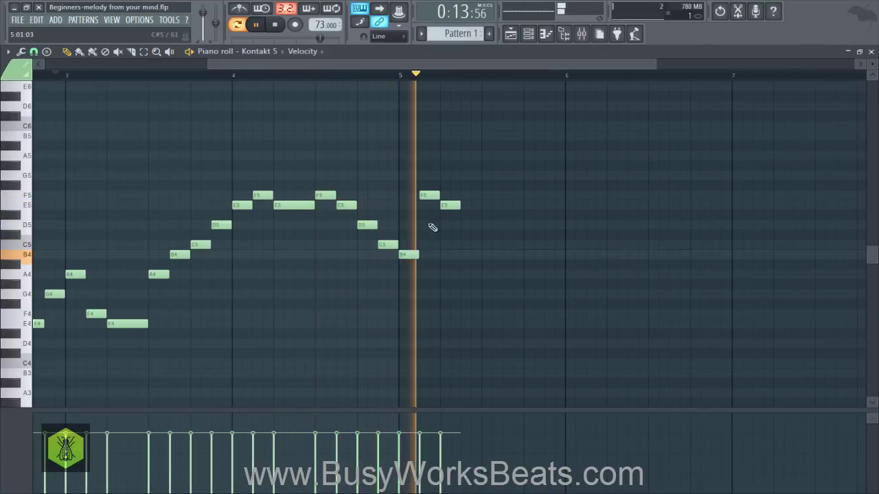
key("space")
- Lengthen the E5 in bar 5 to one beat and follow it with half-beat D5, C5, B4, C5 and A4 notes into bar 6
left_click_drag(460, 204, 481, 214)
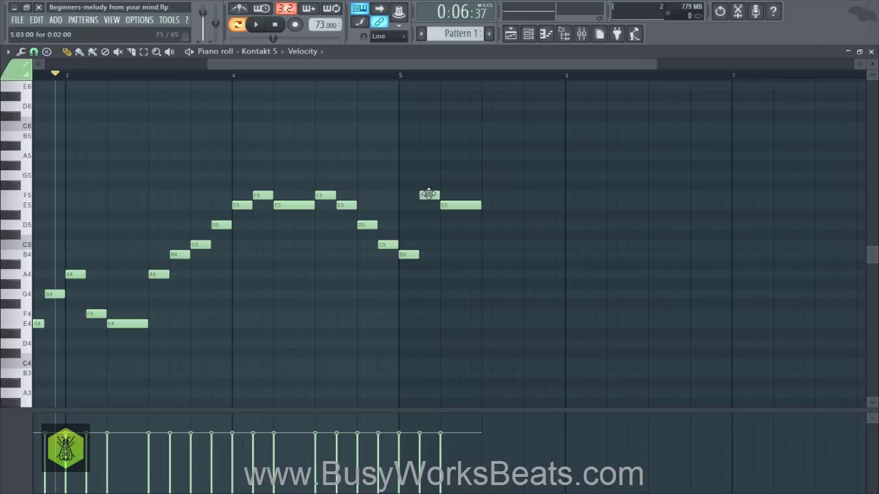
left_click(485, 224)
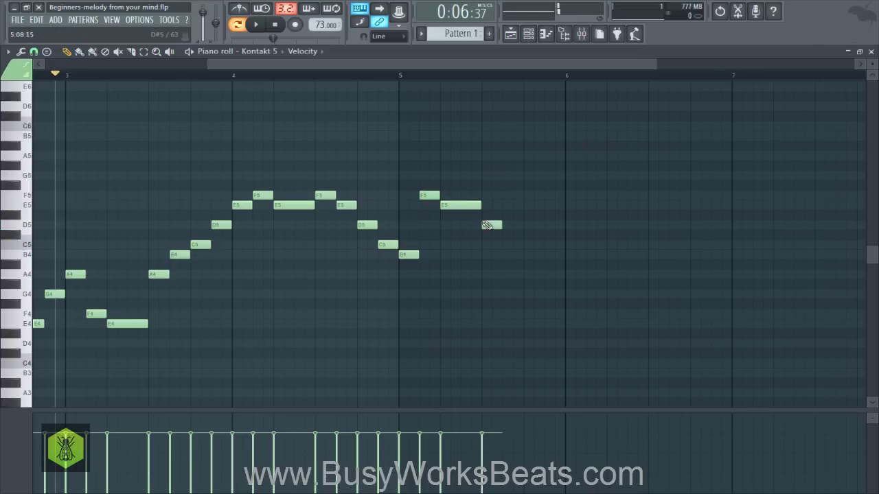
left_click(506, 245)
left_click(528, 255)
left_click(553, 245)
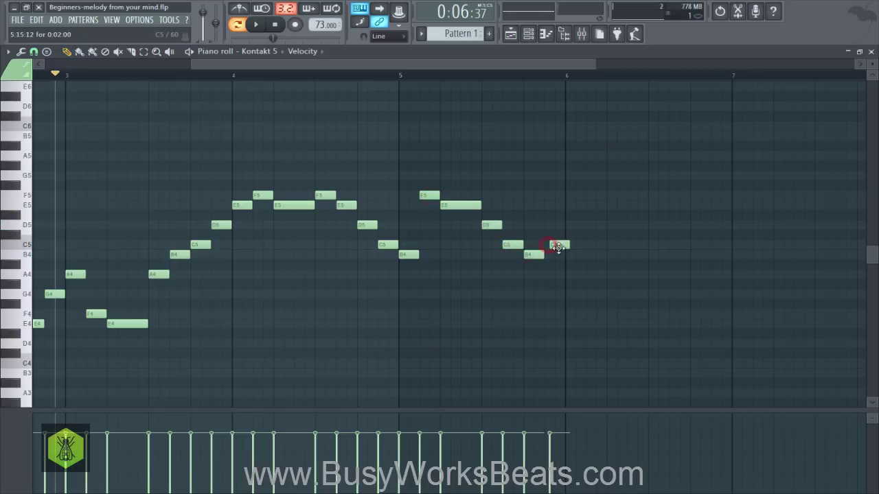
left_click_drag(558, 248, 553, 247)
left_click(569, 273)
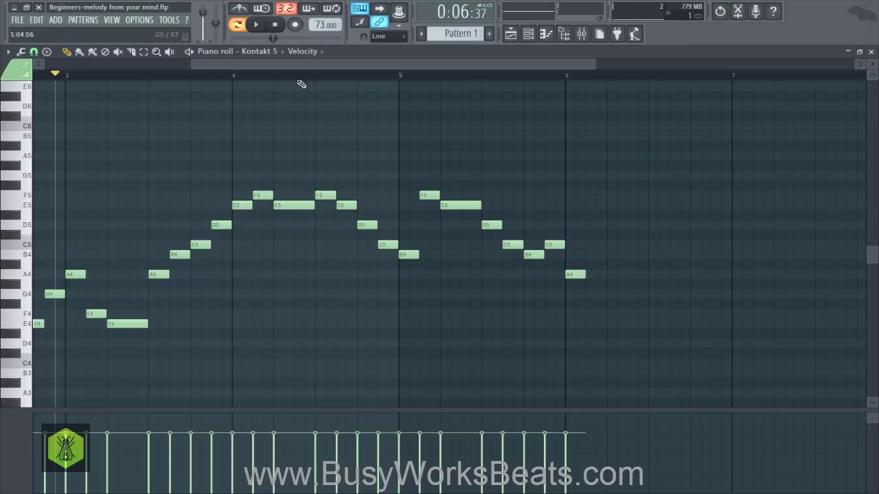
- Play the whole melody from the start of bar 1 to check how it flows into bar 6
scroll(277, 82, "down", 3)
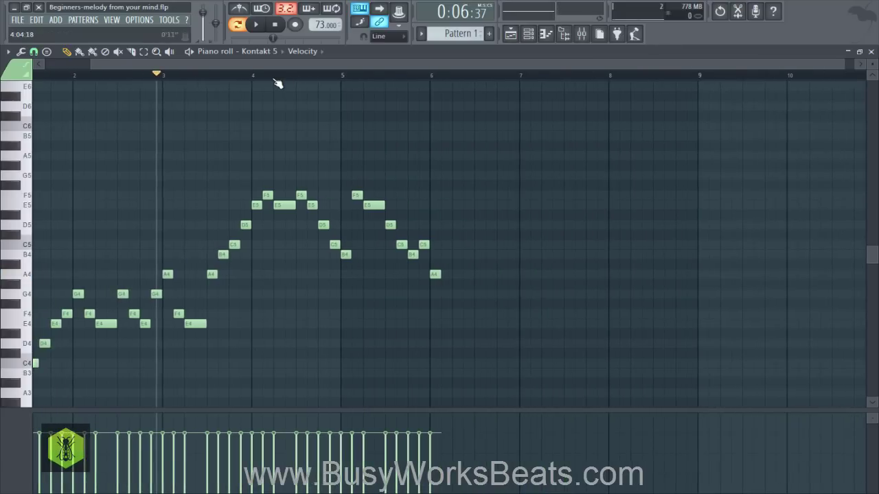
left_click_drag(255, 65, 194, 43)
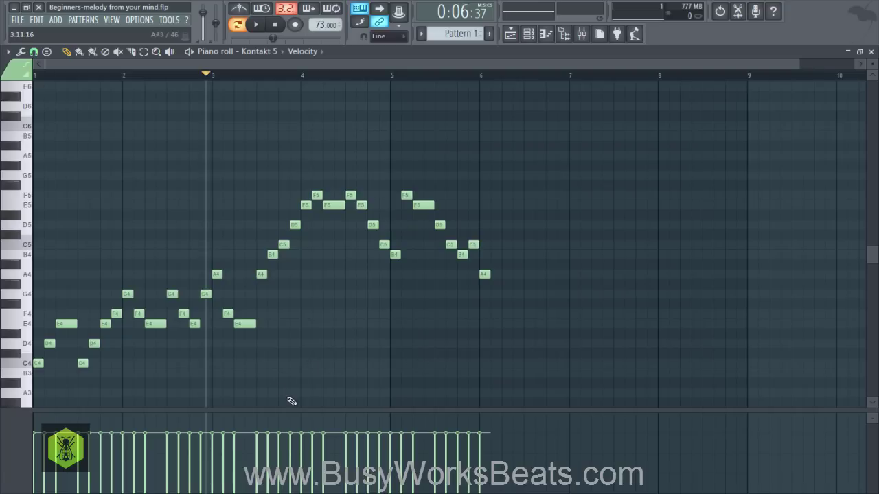
left_click_drag(291, 402, 33, 200)
left_click(263, 291)
left_click(275, 25)
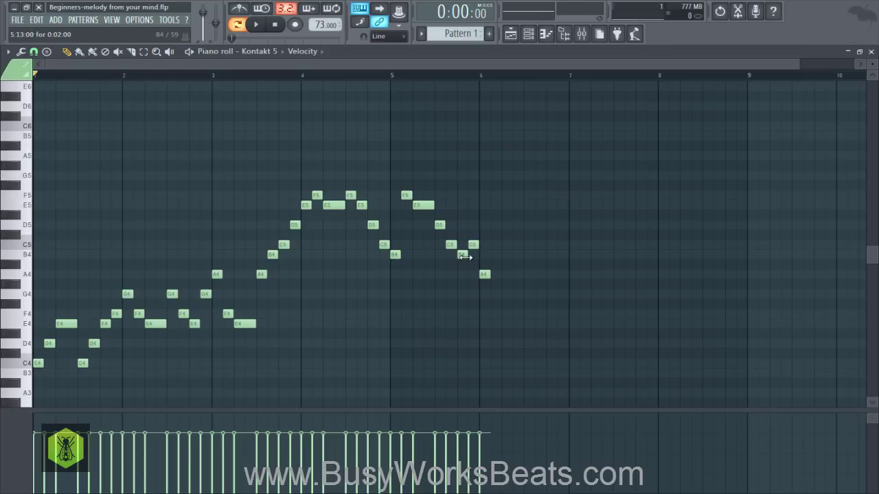
key("space")
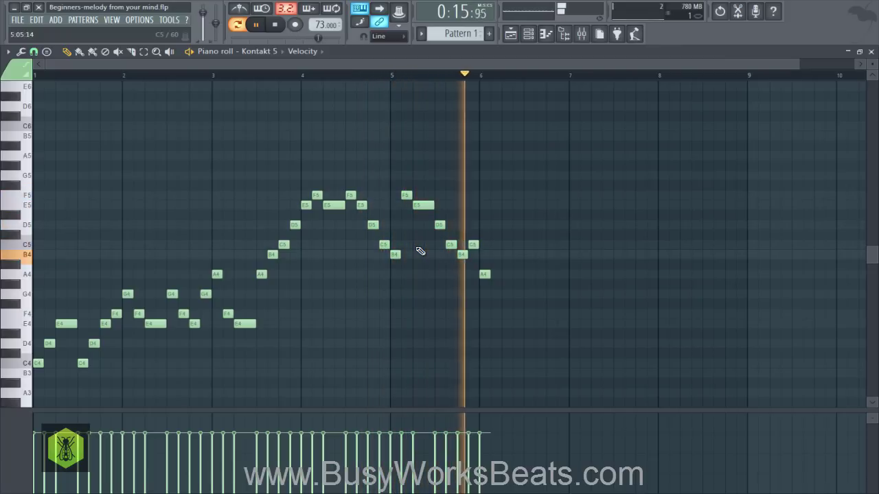
key("space")
- Lengthen the A4 opening bar 6 to one beat and play back repeatedly from the middle of bar 5
left_click_drag(489, 275, 504, 279)
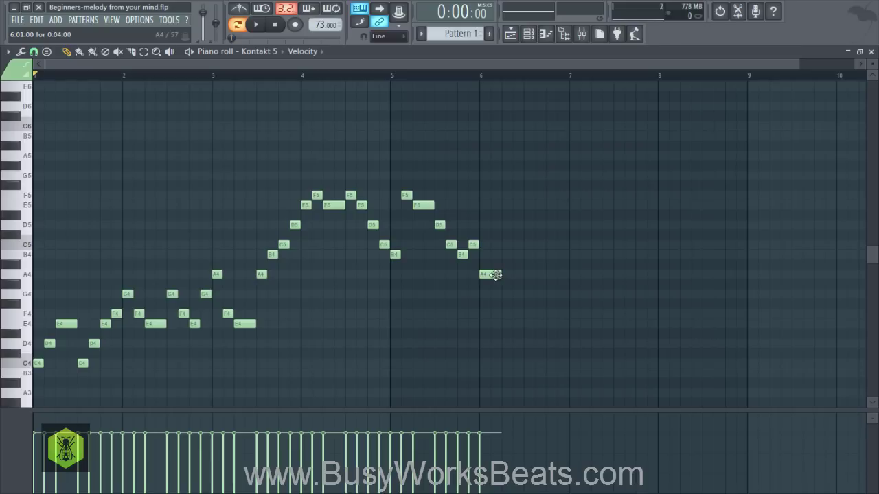
left_click(442, 74)
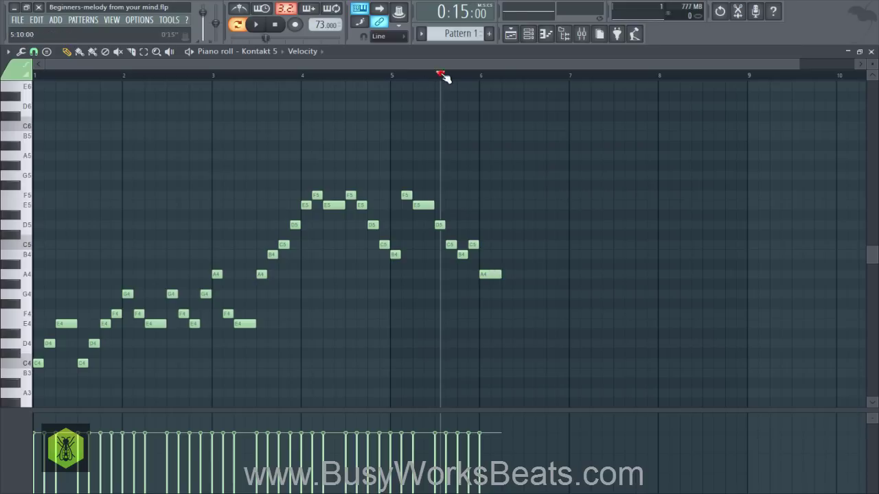
key("space")
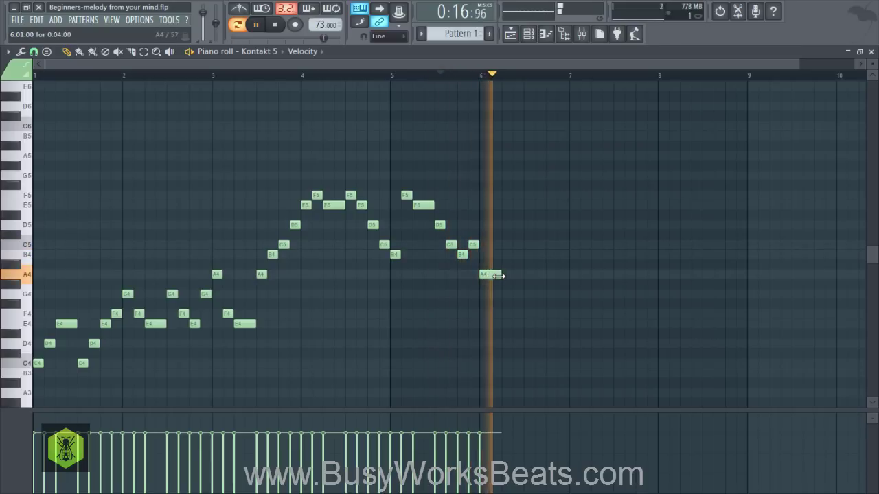
key("space")
scroll(527, 78, "up", 4)
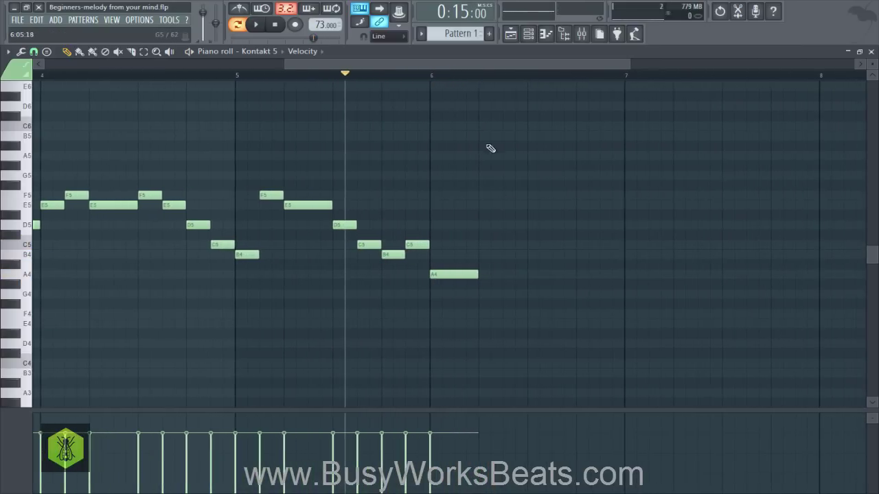
scroll(486, 82, "down", 1)
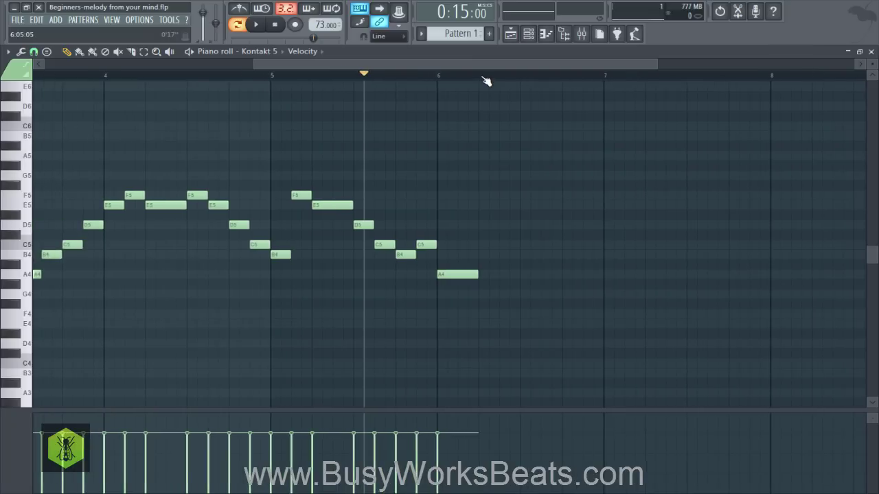
key("space")
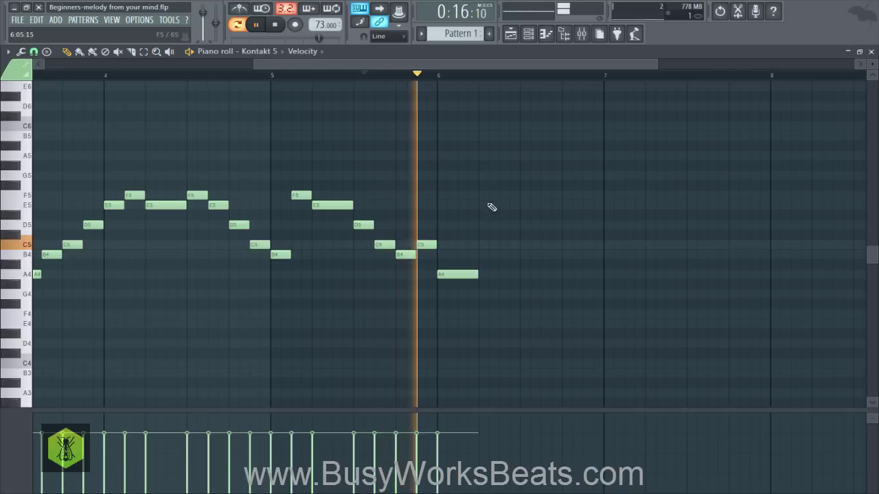
key("space")
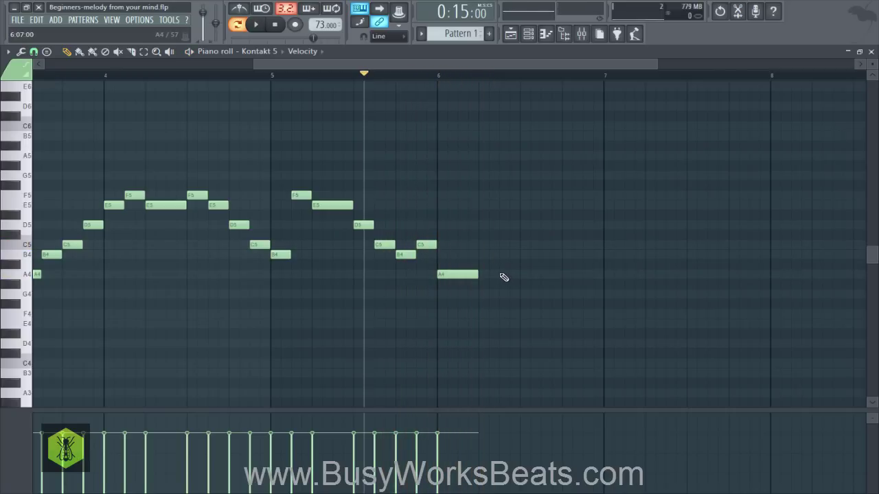
- Add a half-beat B4 on the second half of beat 2 in bar 6, replacing the trial C5 placed there
left_click_drag(501, 273, 502, 246)
left_click_drag(499, 247, 520, 247)
right_click(527, 245)
left_click(509, 254)
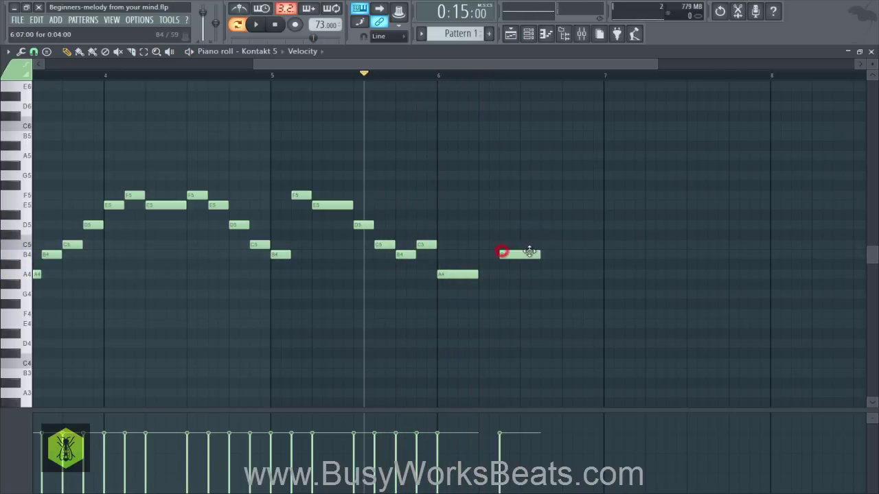
left_click_drag(532, 253, 516, 249)
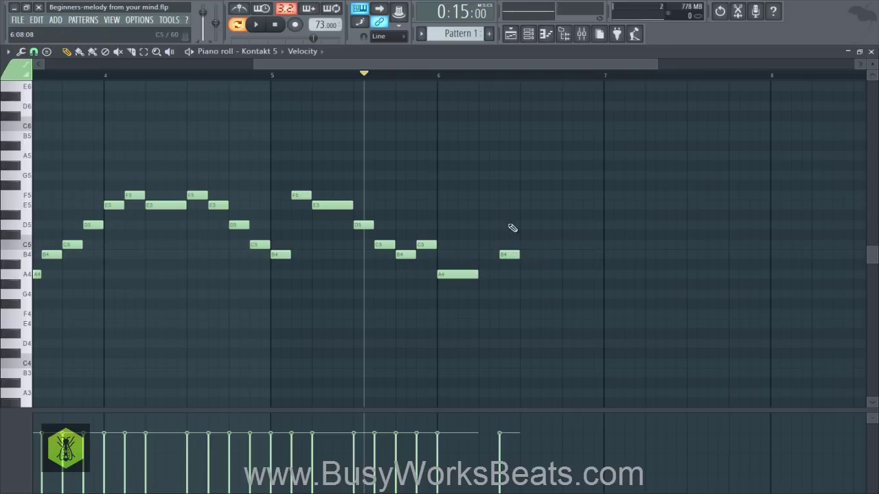
scroll(447, 82, "down", 2)
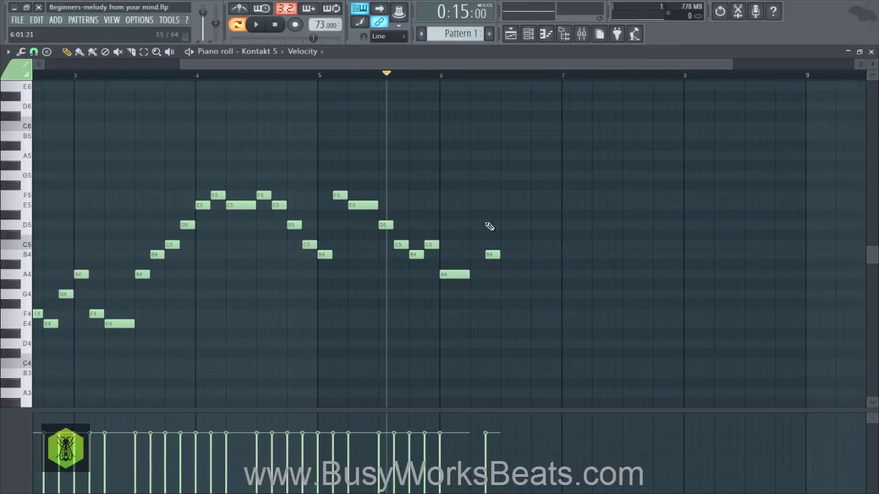
- Lengthen the A4 opening bar 6 to one and a quarter beats and shorten the B4 after it to a quarter beat
key("space")
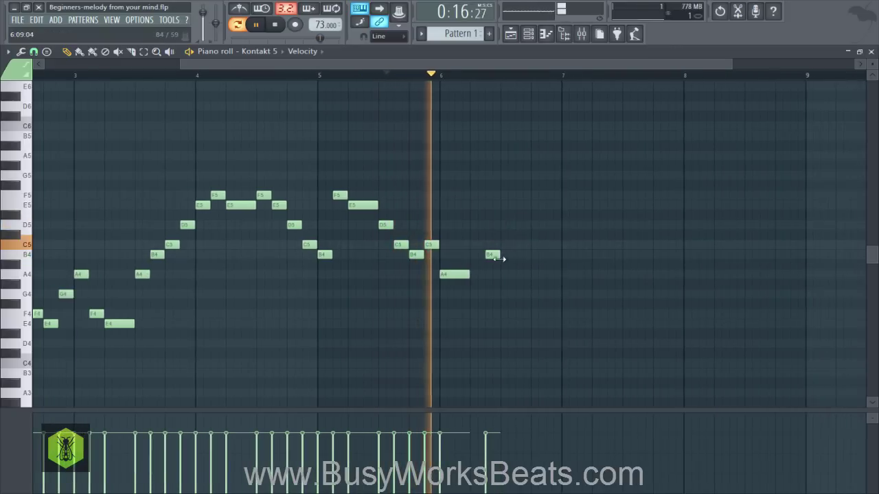
left_click_drag(471, 274, 478, 274)
key("space")
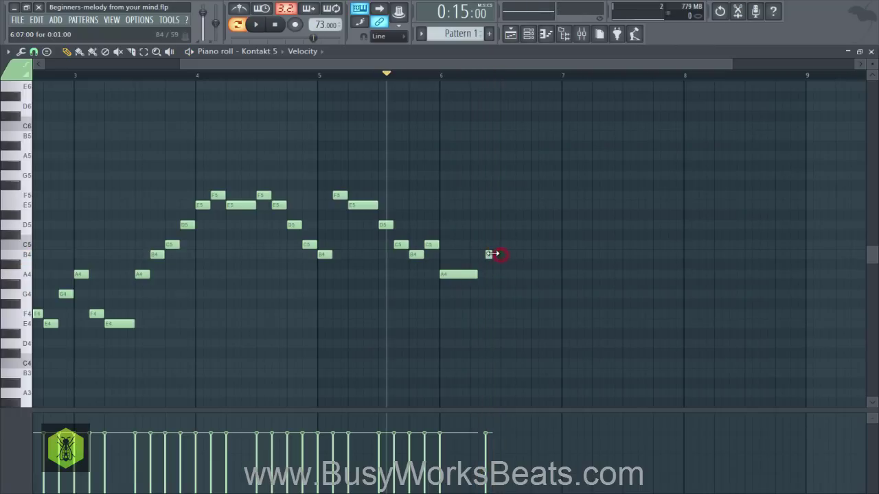
- Follow the short B4 in bar 6 with a quarter-beat C5 and a half-beat D5, and play the result
left_click(494, 245)
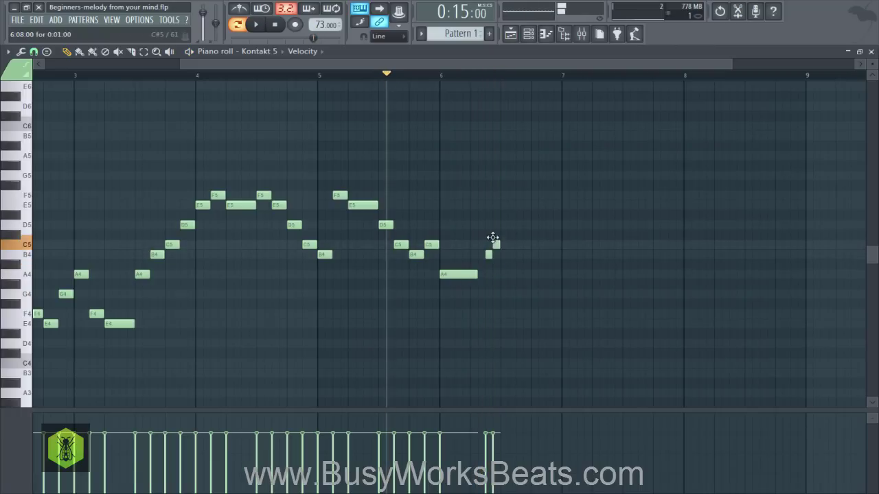
left_click(502, 225)
key("space")
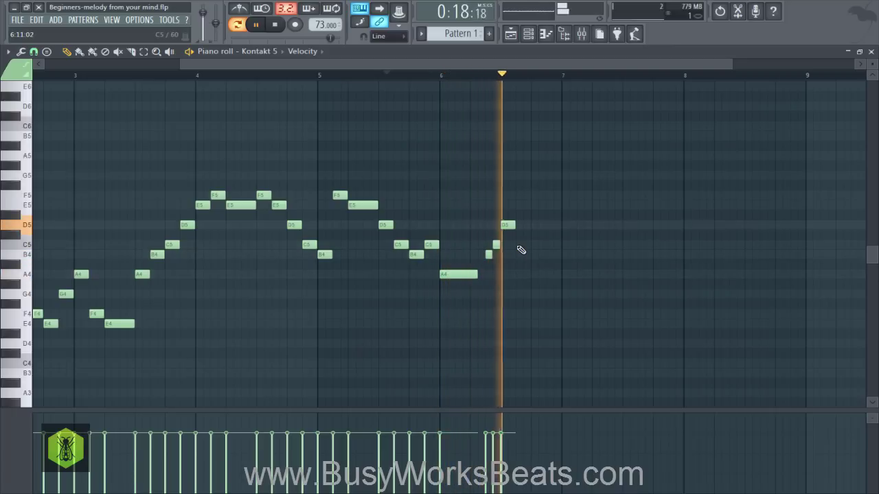
key("space")
- Complete bar 6 with half-beat C5, B4 and C5 notes, open bar 7 with a one-beat G4, and play the passage
left_click(519, 245)
left_click(536, 255)
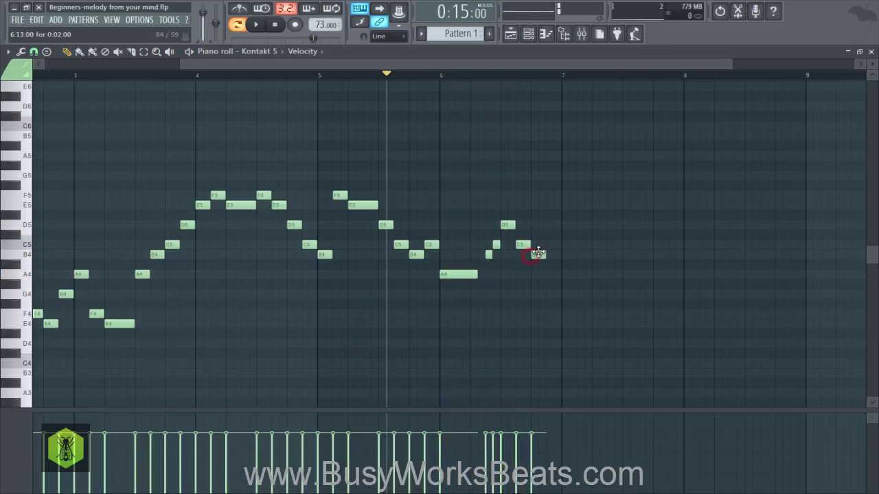
left_click(549, 245)
left_click(561, 295)
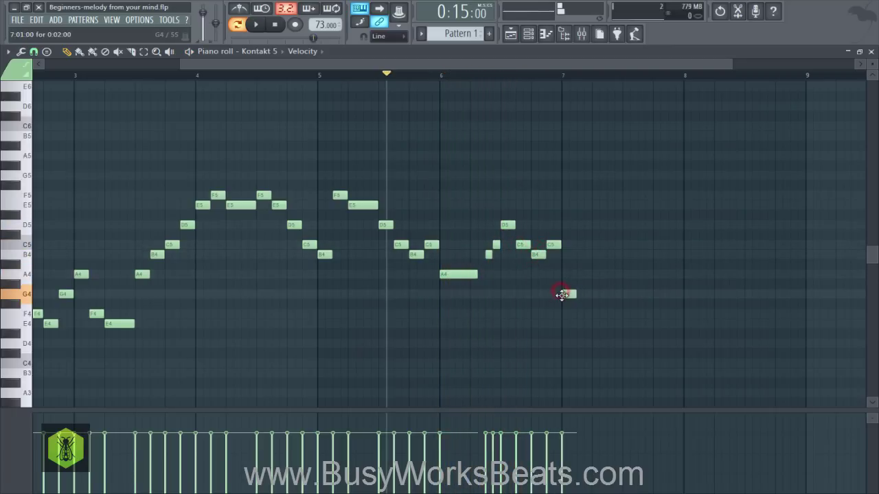
key("space")
left_click_drag(576, 295, 592, 294)
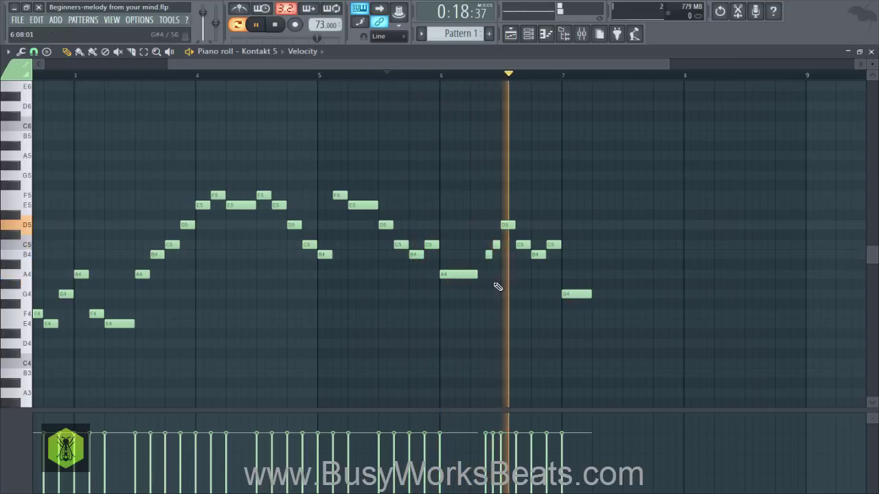
key("space")
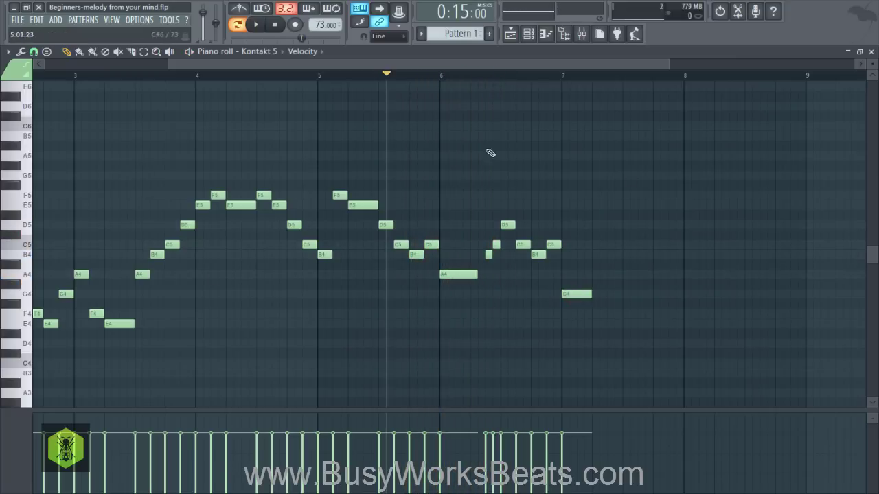
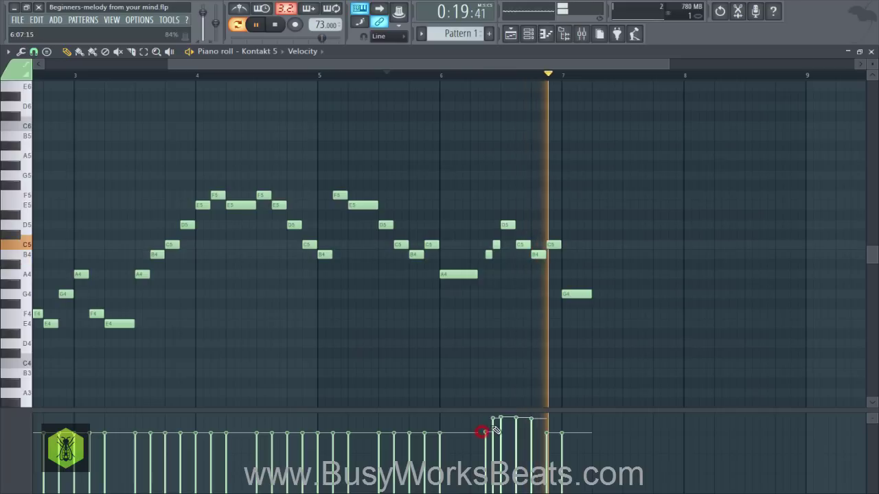
- Raise the velocities of the bar 6 notes from the quarter-beat C5 onward and lengthen the G4 opening bar 7 to one and a half beats
key("space")
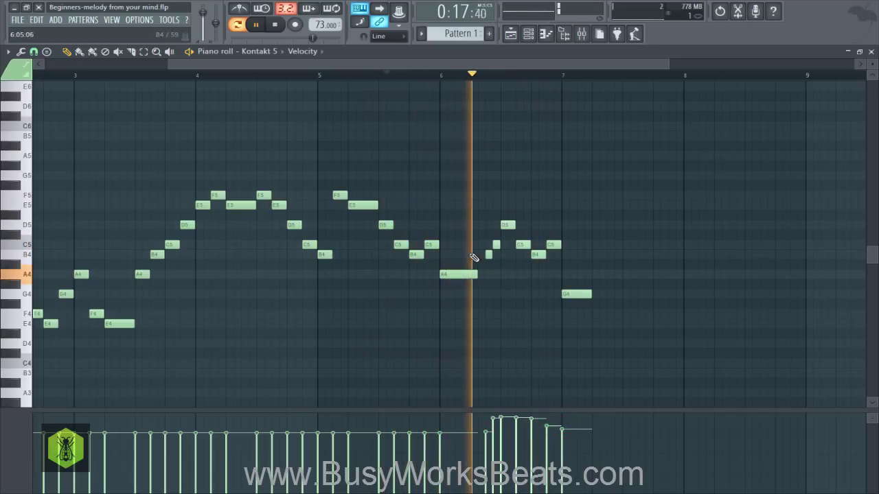
left_click_drag(413, 63, 512, 276)
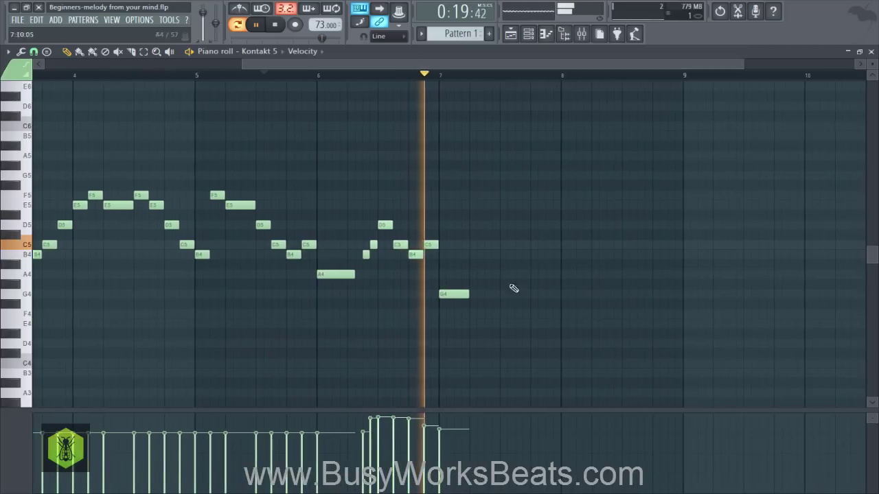
key("space")
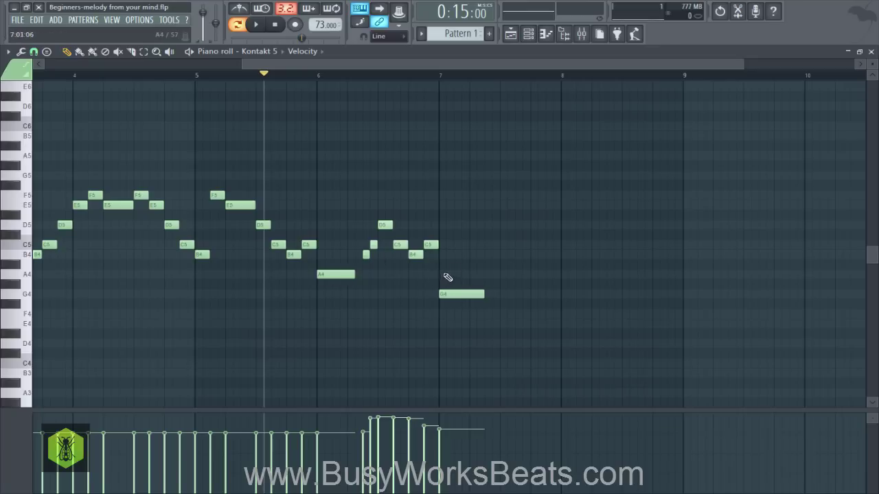
- Copy the six-note run from bar 6 to directly after the G4 in bar 7, transposed down to start on A4
left_click_drag(371, 217, 515, 287)
key("space")
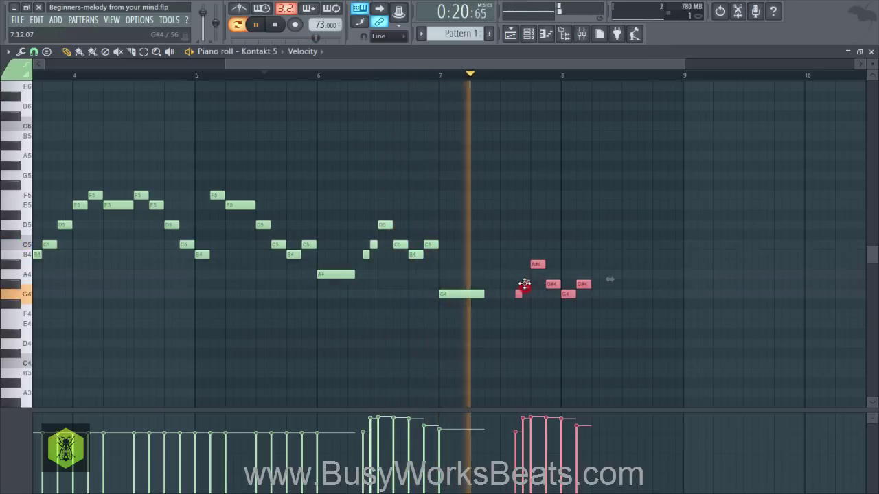
key("space")
left_click_drag(525, 287, 499, 266)
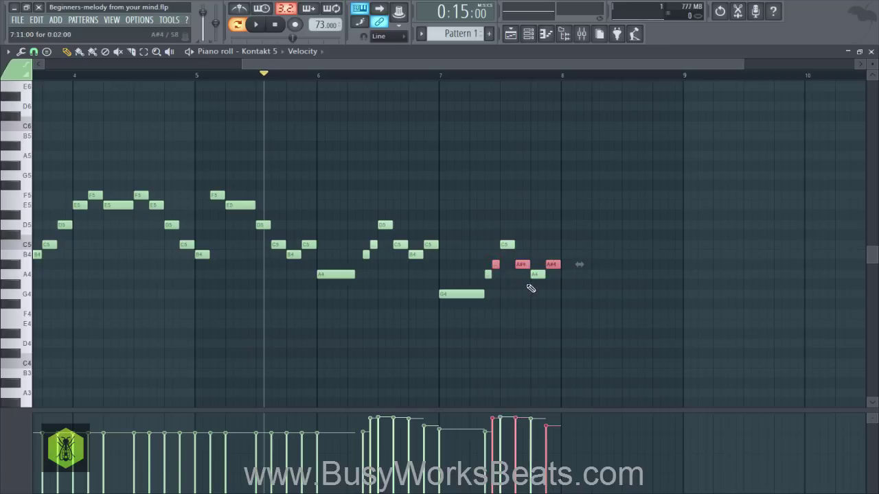
- Raise the three A#4 notes of the bar 7 run to B4 and check them by playing from the end of bar 6
left_click(431, 74)
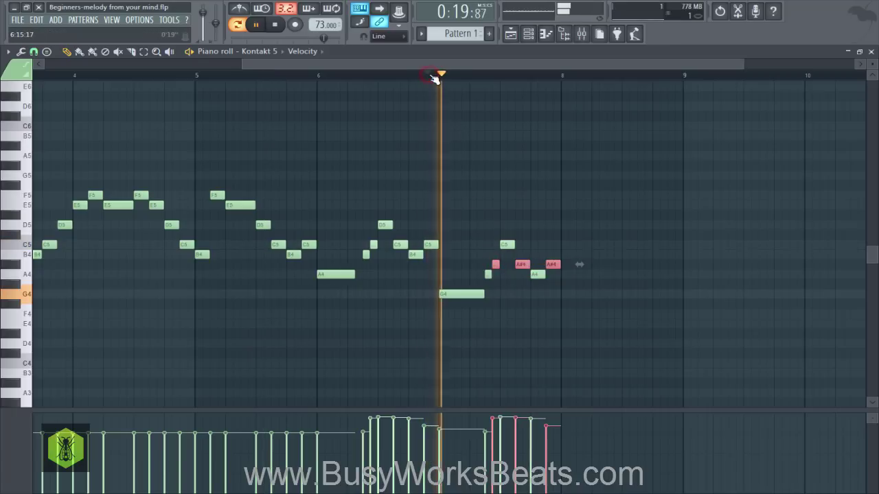
key("space")
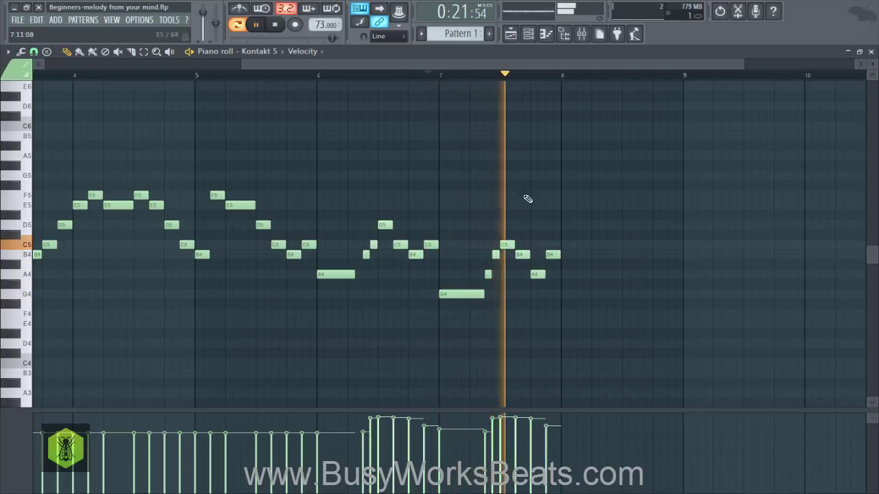
key("space")
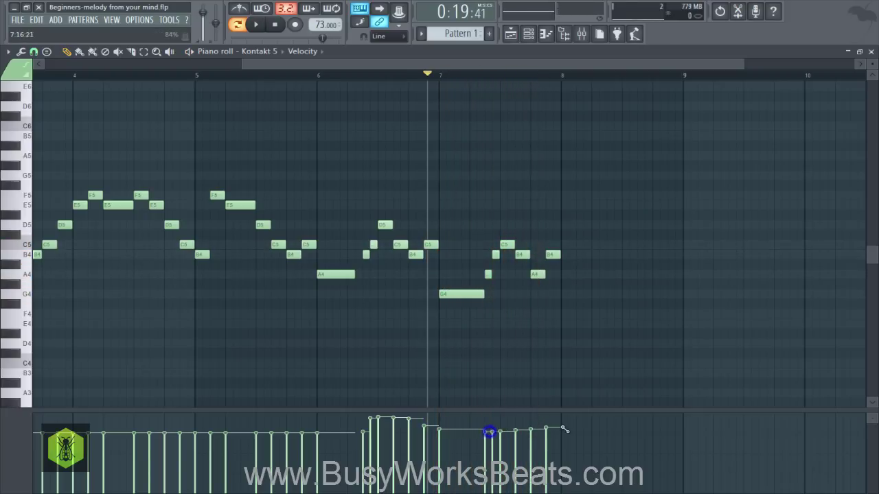
- Even out the velocities of the bar 7 run and smooth the velocity rise into the bar 6 run, playing from mid bar 5
key("space")
key("space")
left_click(259, 74)
key("space")
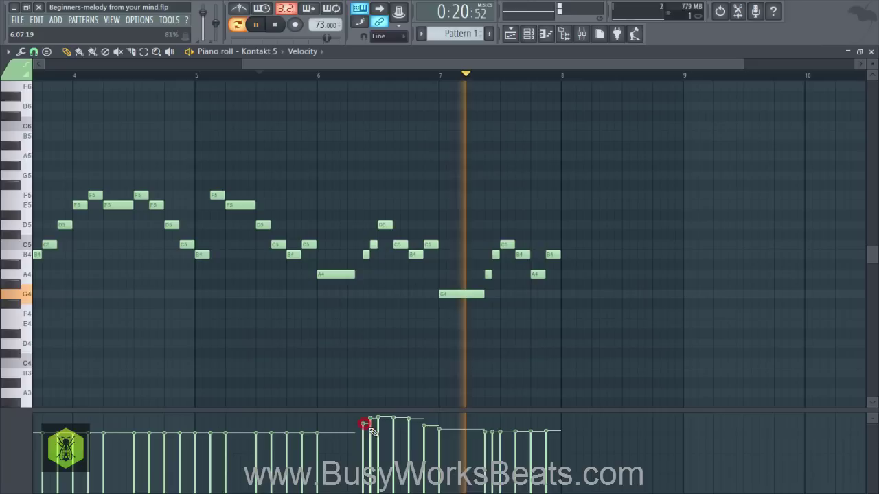
key("space")
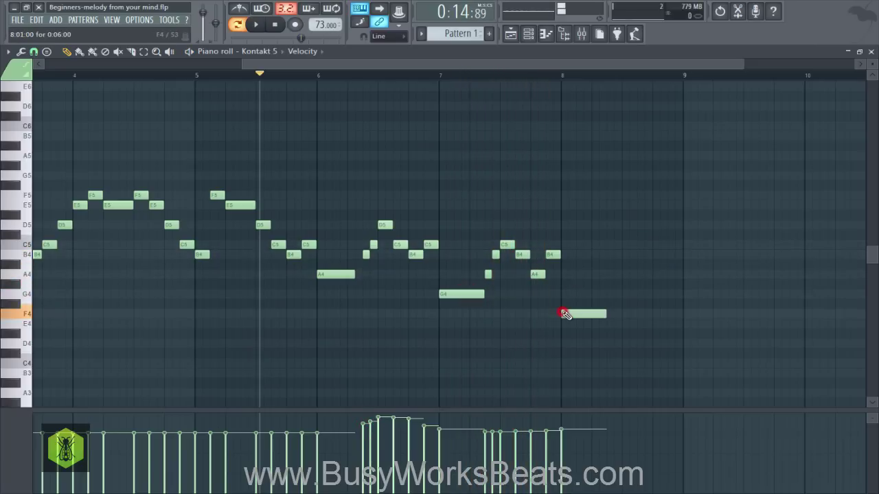
- Open bar 8 with a one-and-a-half-beat F4 and follow it with a copy of the bar 7 run transposed down to start on G4
left_click_drag(568, 278, 483, 237)
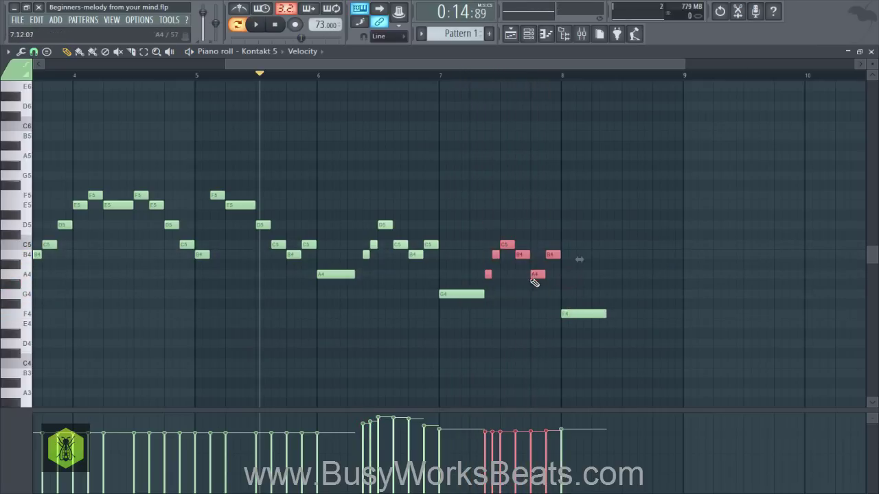
left_click_drag(533, 277, 653, 296)
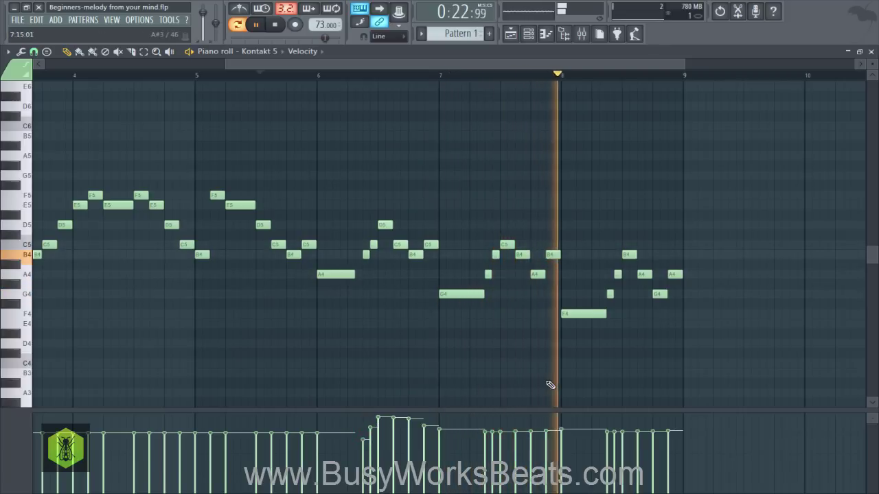
key("space")
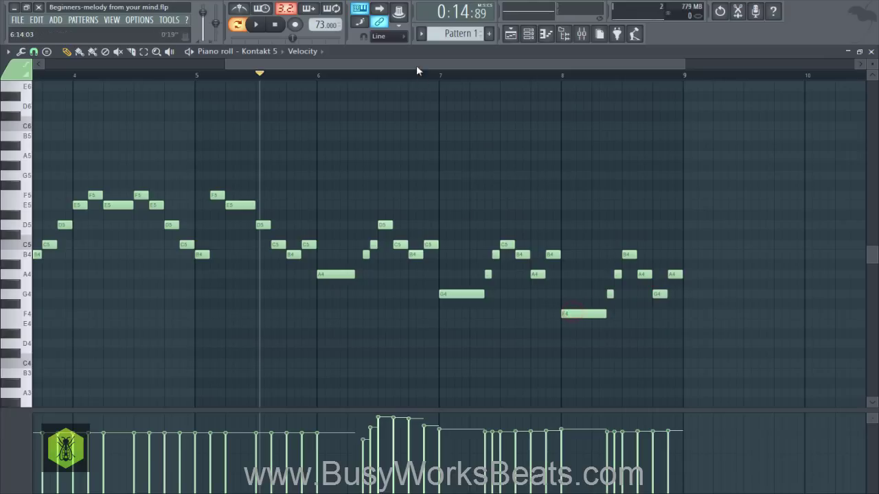
- Play from the end of bar 6 and raise the bar 8 run to A4, B4, C5, B4, A4 and B4
key("space")
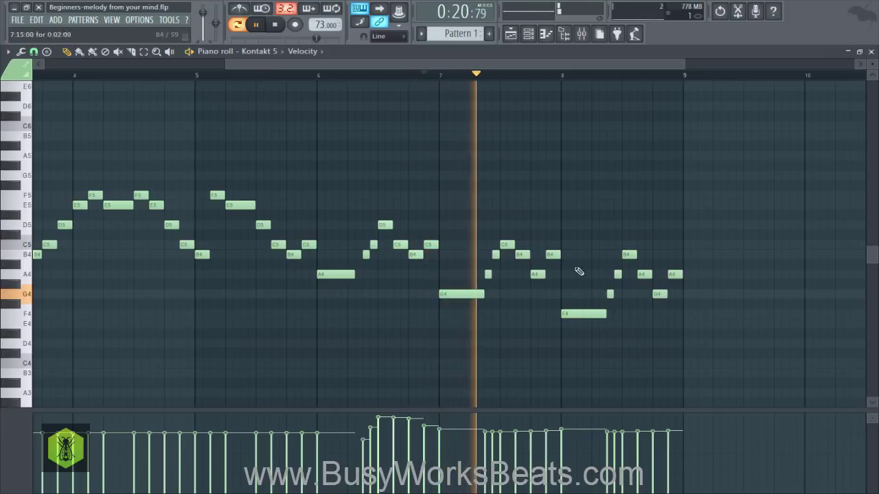
left_click_drag(607, 295, 719, 265)
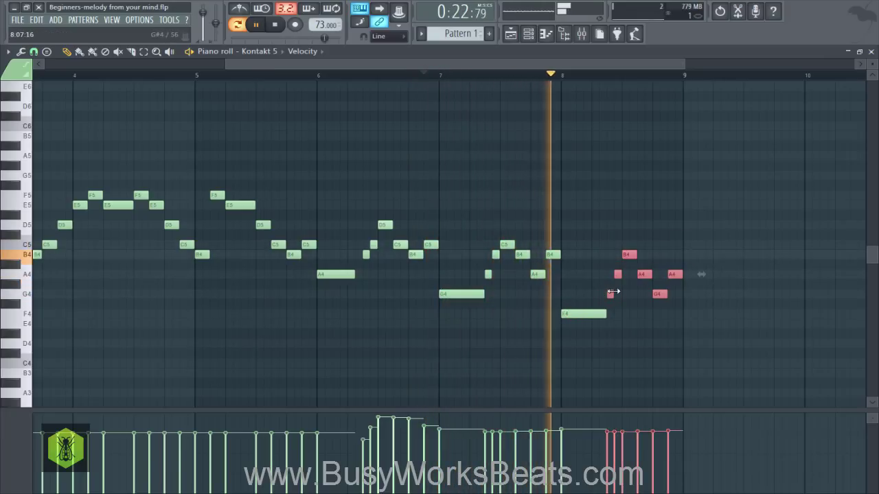
left_click_drag(608, 293, 610, 273)
key("space")
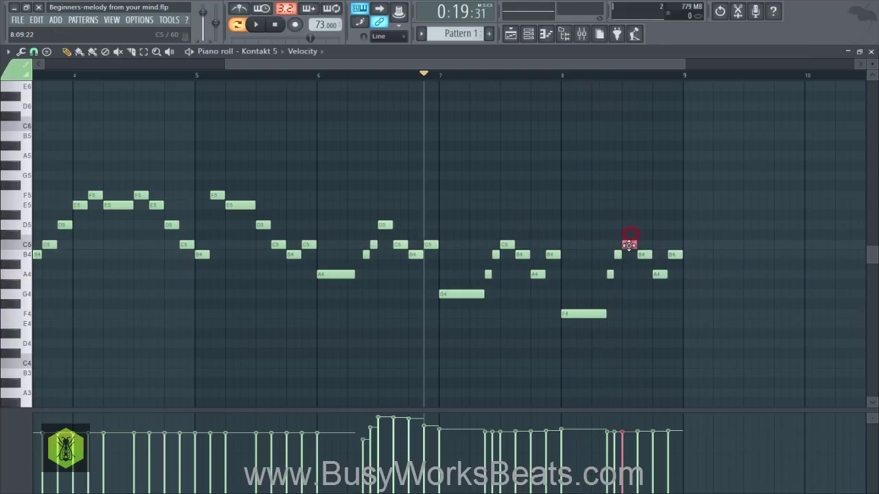
- Select the runs in bars 7 and 8 to compare them, and play from the end of bar 6 through bar 8
left_click_drag(474, 221, 555, 294)
left_click_drag(574, 212, 685, 298)
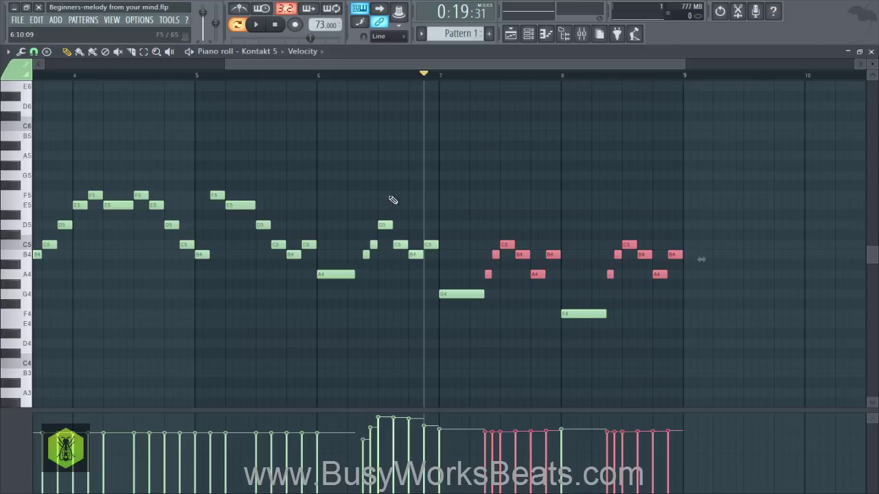
scroll(351, 84, "down", 2)
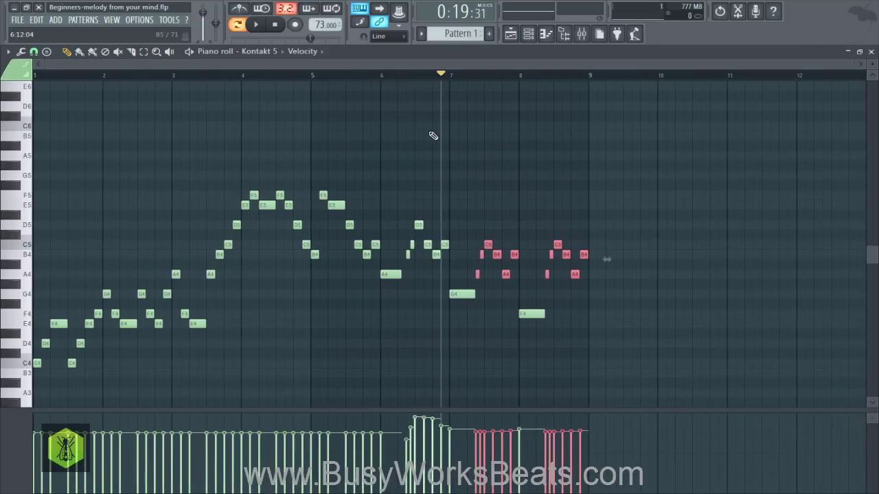
key("space")
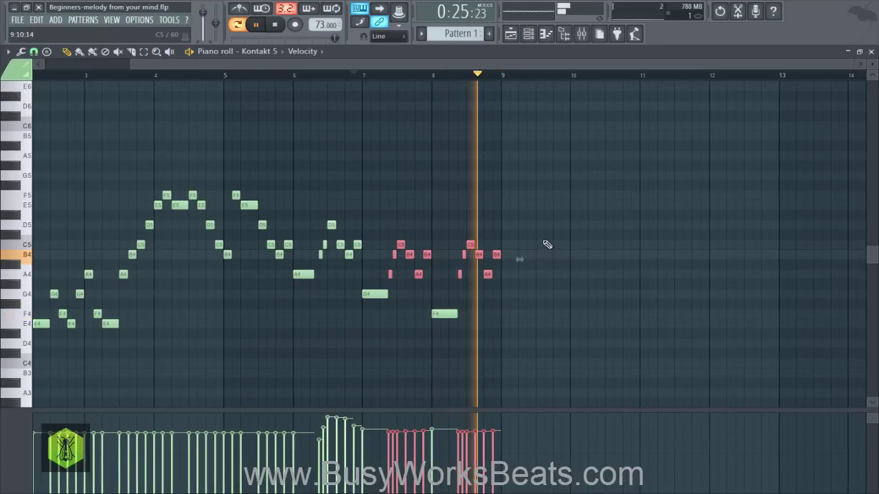
key("space")
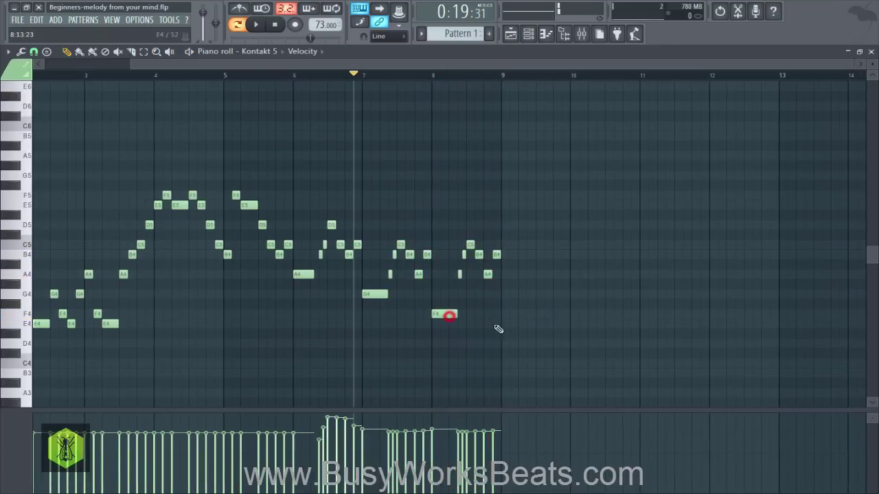
- Add a one-beat E4 at the start of bar 9 and an F4 after it, playing back from the end of bar 8
left_click(500, 79)
key("space")
key("space")
left_click_drag(523, 321, 533, 316)
key("space")
key("space")
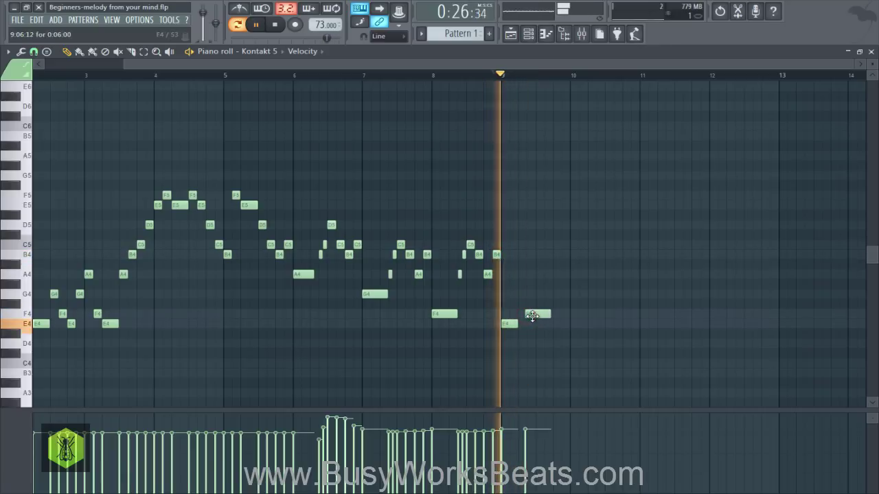
- Add an E4 on beat 3 of bar 9, shorten the F4 before it to a half beat and lengthen the opening E4 to 1.5 beats
left_click(539, 324)
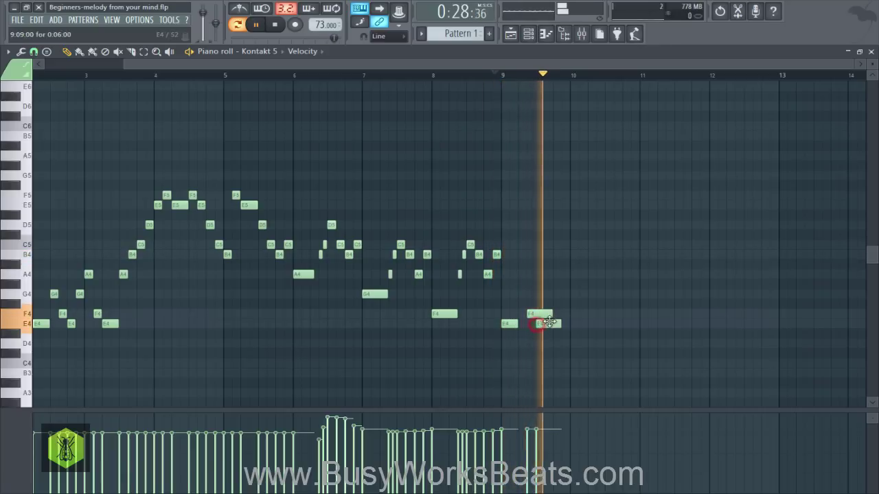
key("space")
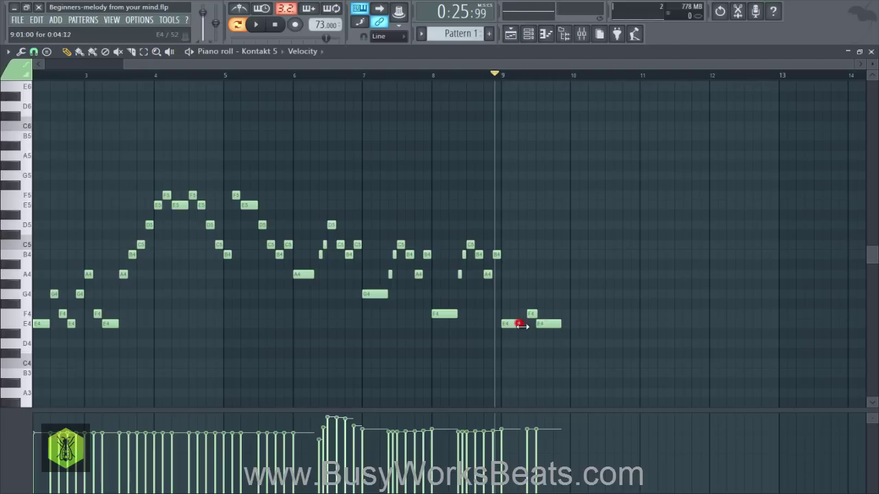
left_click(534, 314)
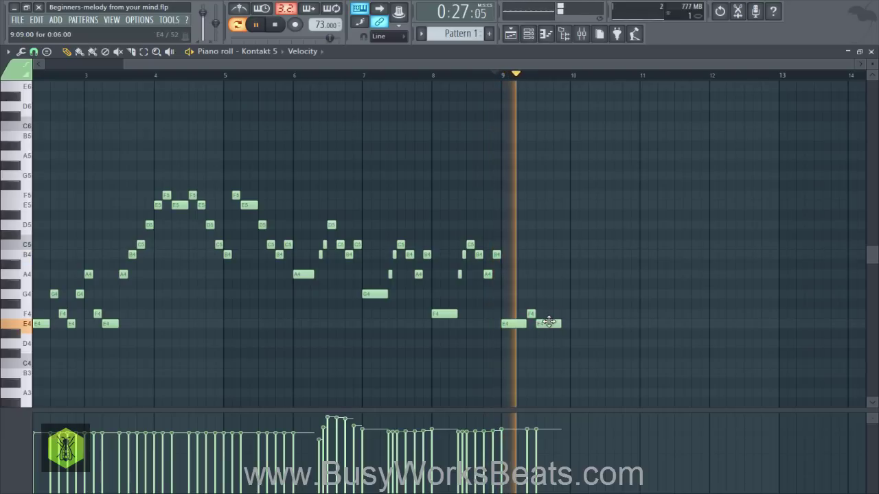
- Add a half-beat F4 on the second half of beat 3 in bar 9 and shorten the overlapping E4 to a half beat
left_click(543, 313)
key("space")
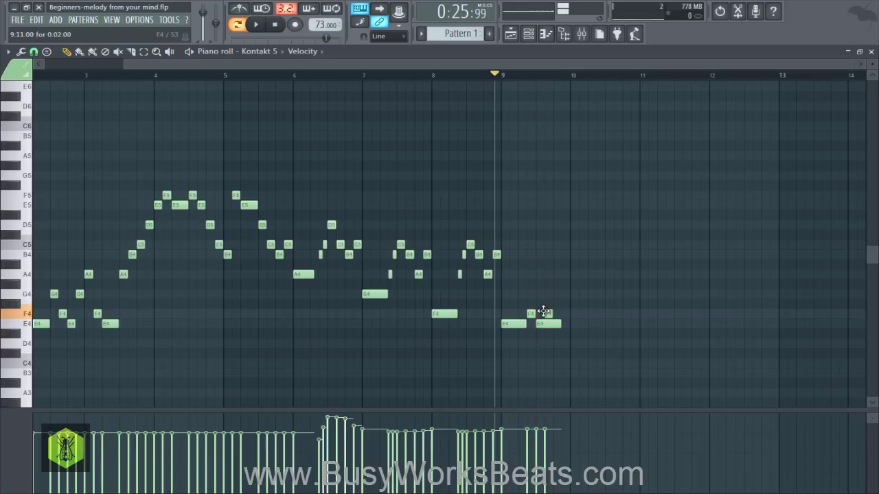
left_click_drag(556, 323, 546, 324)
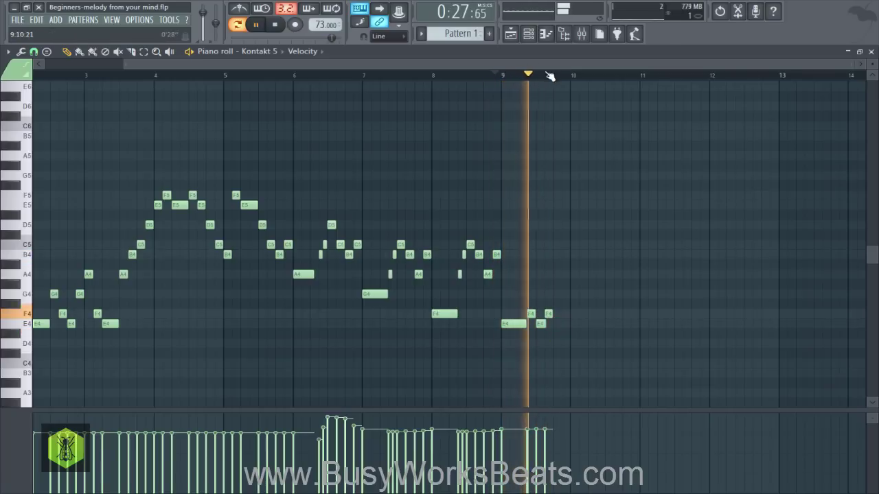
- Add a half-beat E4 on beat 4 of bar 9 and a half-beat G4 right after it, playing back from the end of bar 8
scroll(553, 75, "up", 2)
scroll(601, 309, "down", 1)
key("space")
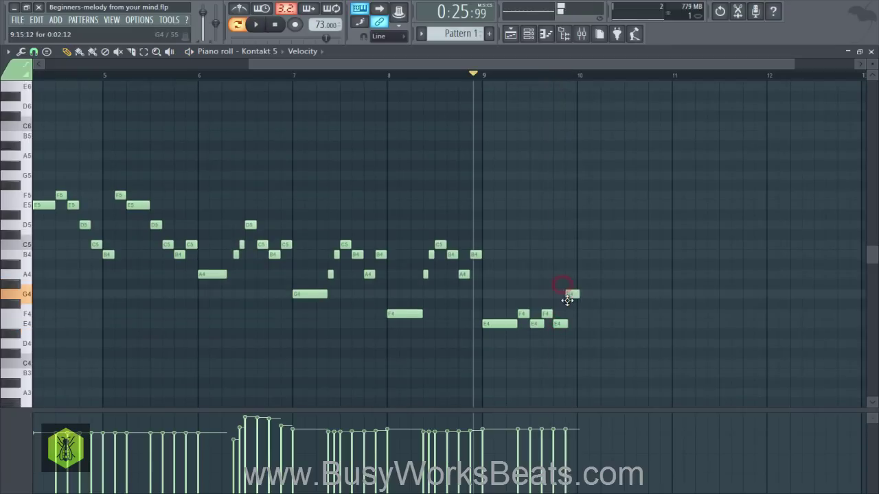
left_click_drag(579, 294, 575, 294)
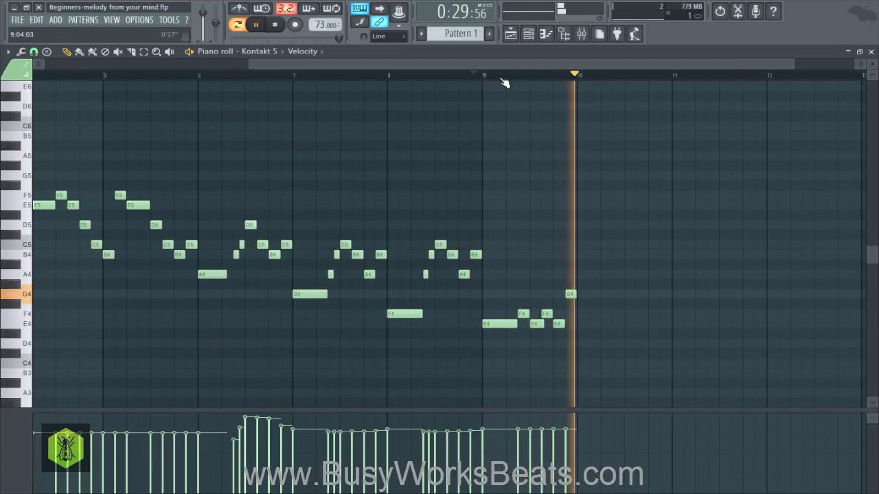
scroll(503, 79, "down", 2)
key("space")
- Select the whole melody, clear the selection, and play the melody from bar 1 into bar 9
scroll(503, 80, "down", 1)
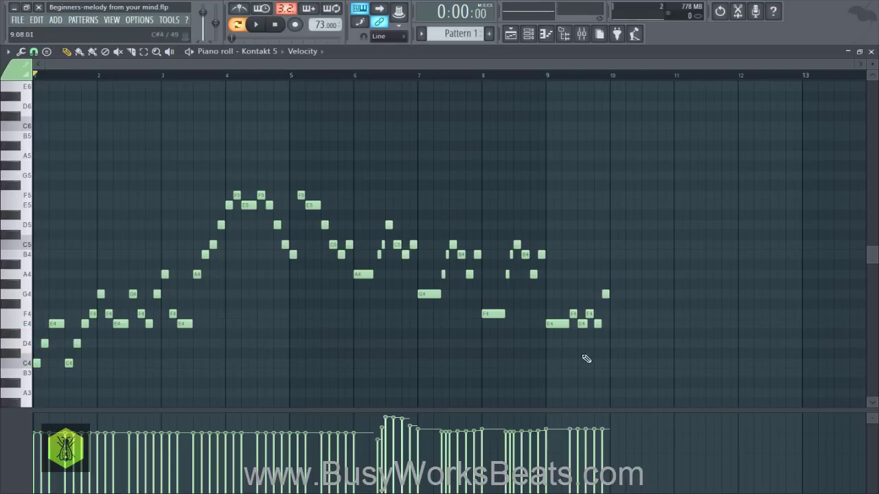
left_click_drag(661, 363, 34, 170)
left_click(100, 166)
key("space")
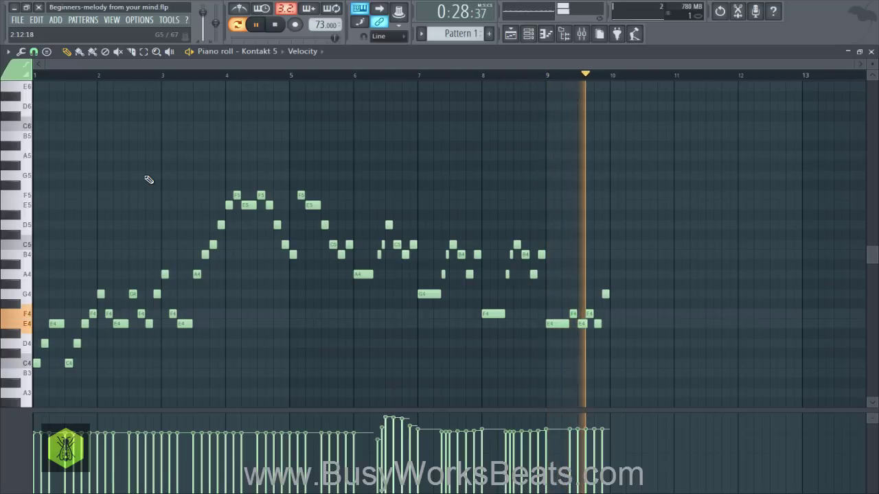
key("space")
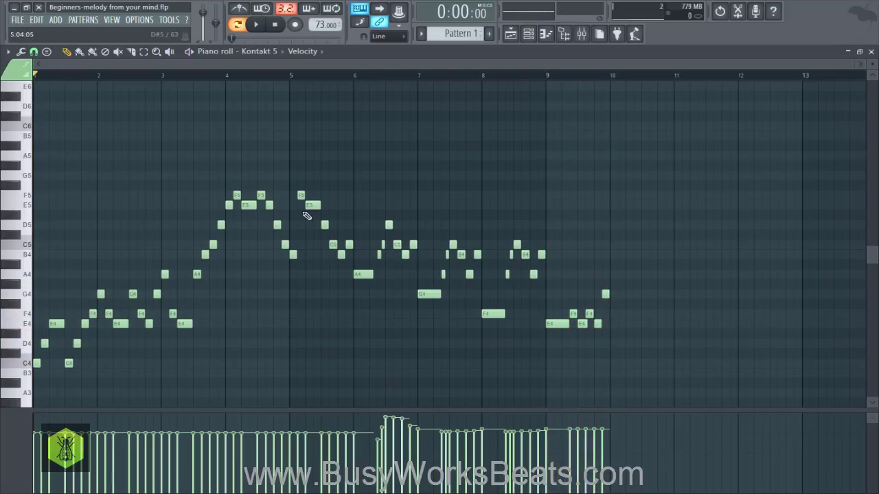
- Highlight all notes from bar 1 through bar 9 twice to review the melody's overall shape, clearing the selection each time
left_click_drag(648, 388, 2, 158)
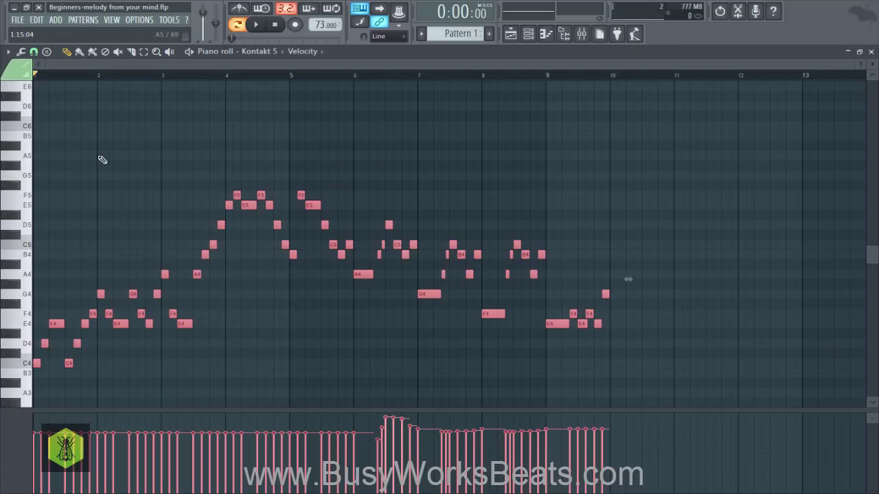
left_click(108, 158, "ctrl")
left_click_drag(661, 205, 35, 385)
left_click(117, 173, "ctrl")
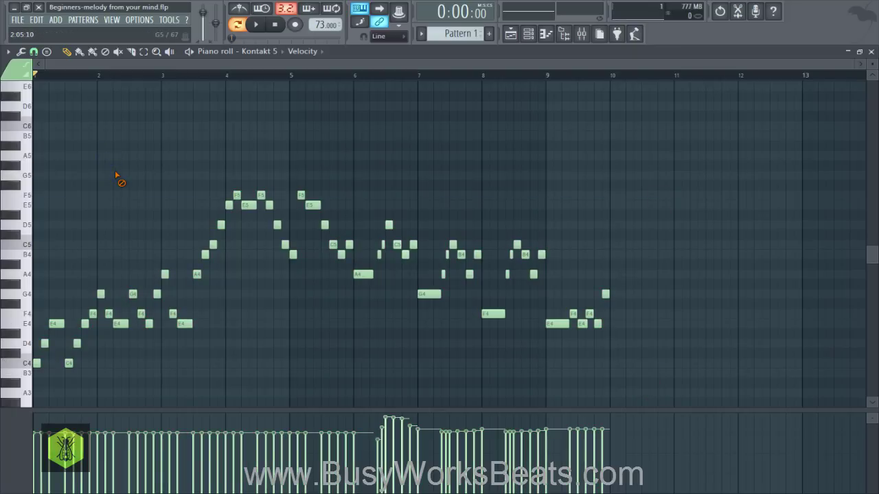